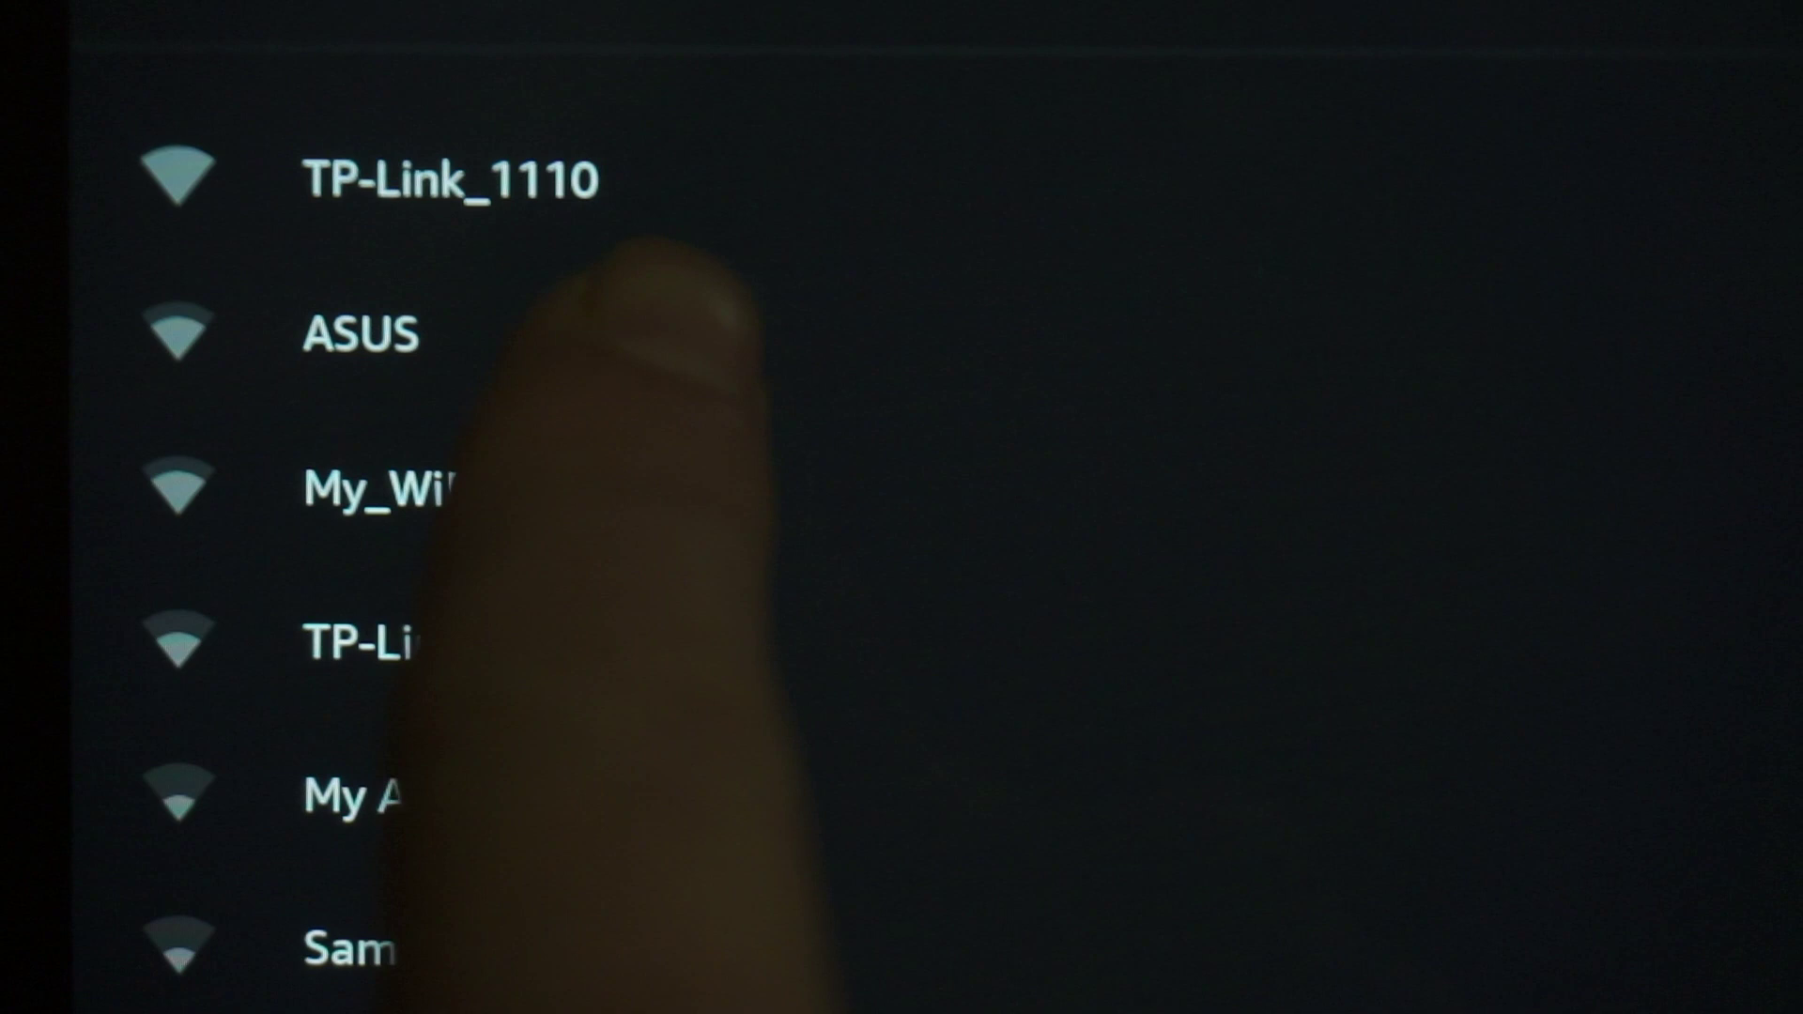
# Join the TP-Link_1110 Wi-Fi network on Android using its Wi-Fi password.
pyautogui.click(563, 178)
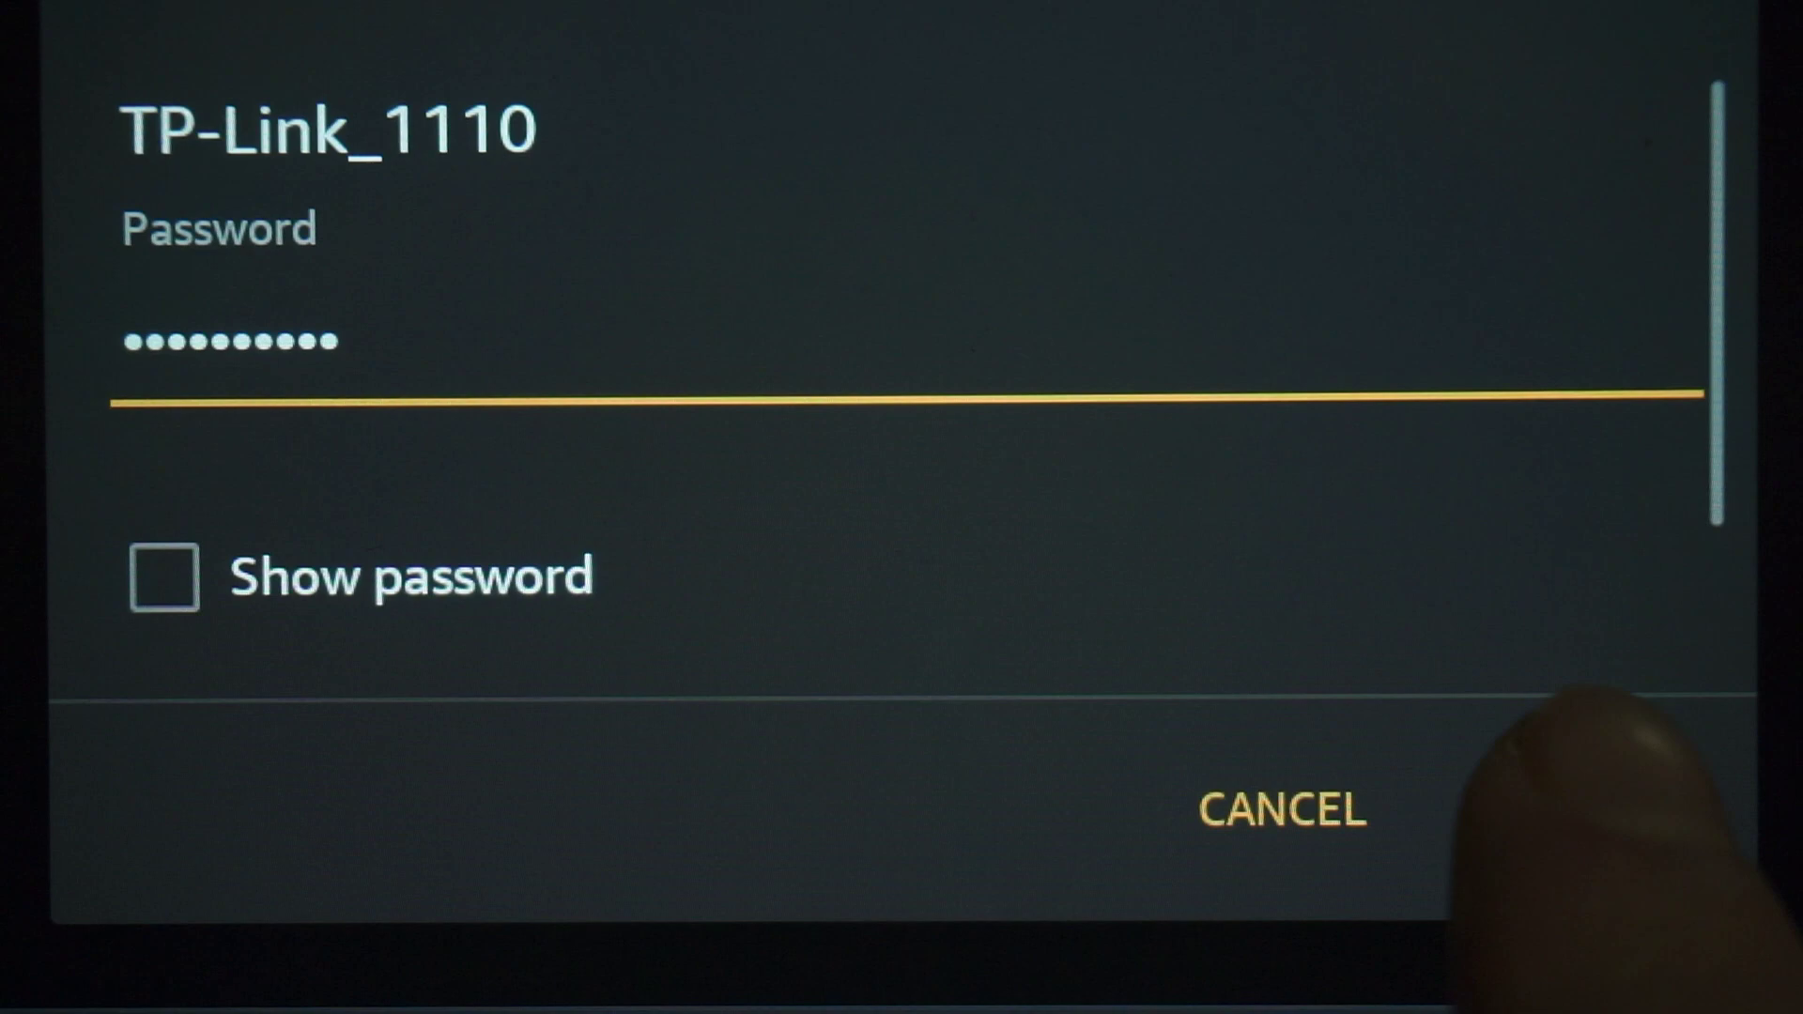
pyautogui.click(1587, 808)
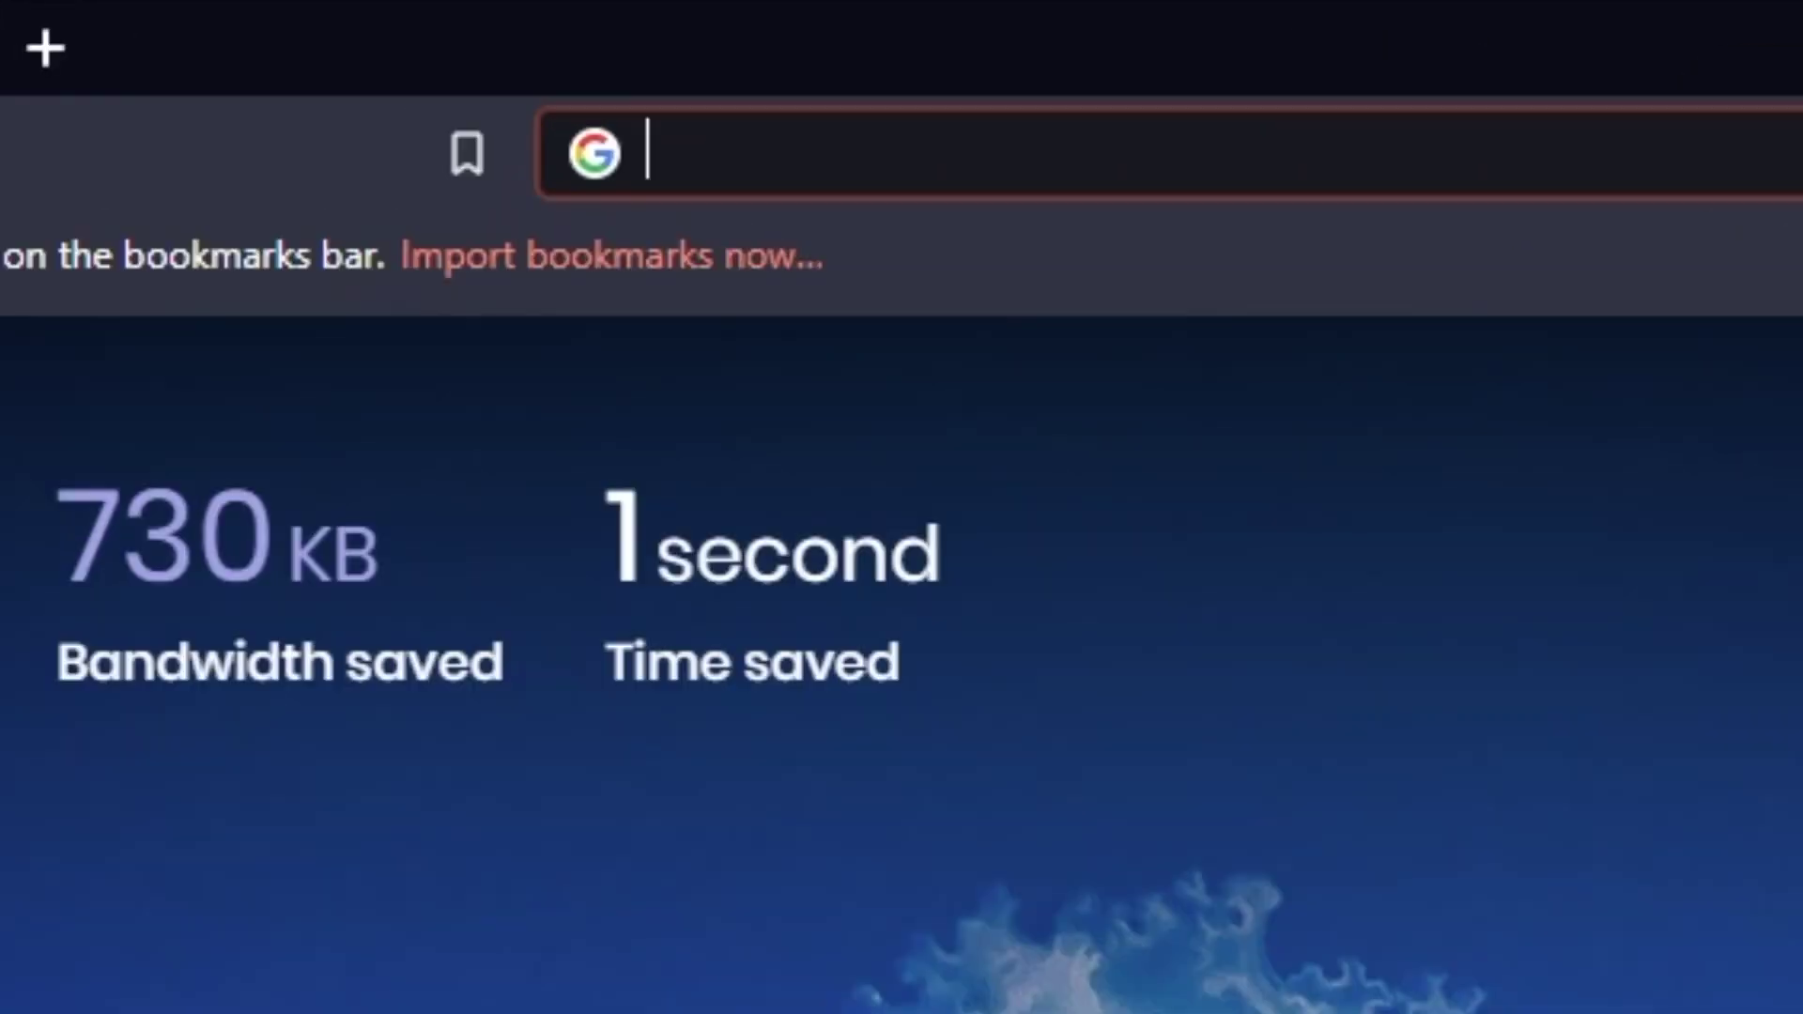
# Load the router's web login page by going to 192.168.1.1 in Brave.
pyautogui.write('192.168')
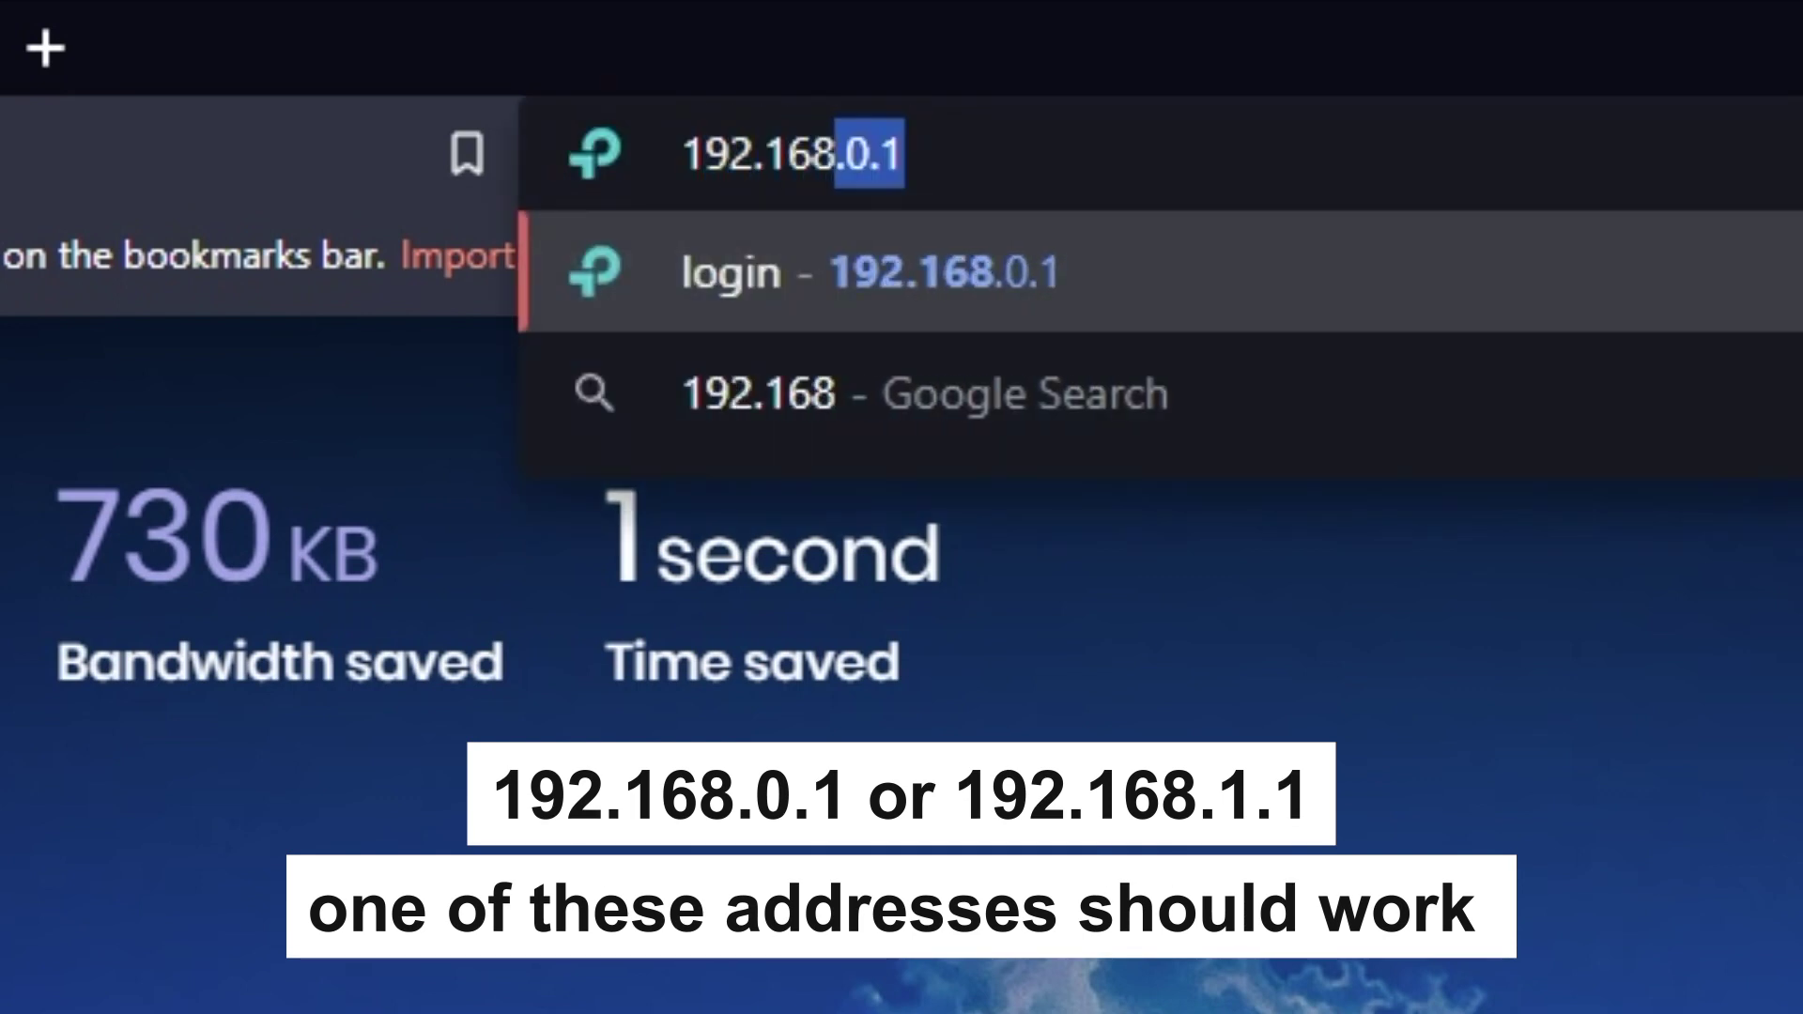
pyautogui.write('.1.1')
pyautogui.press('Return')
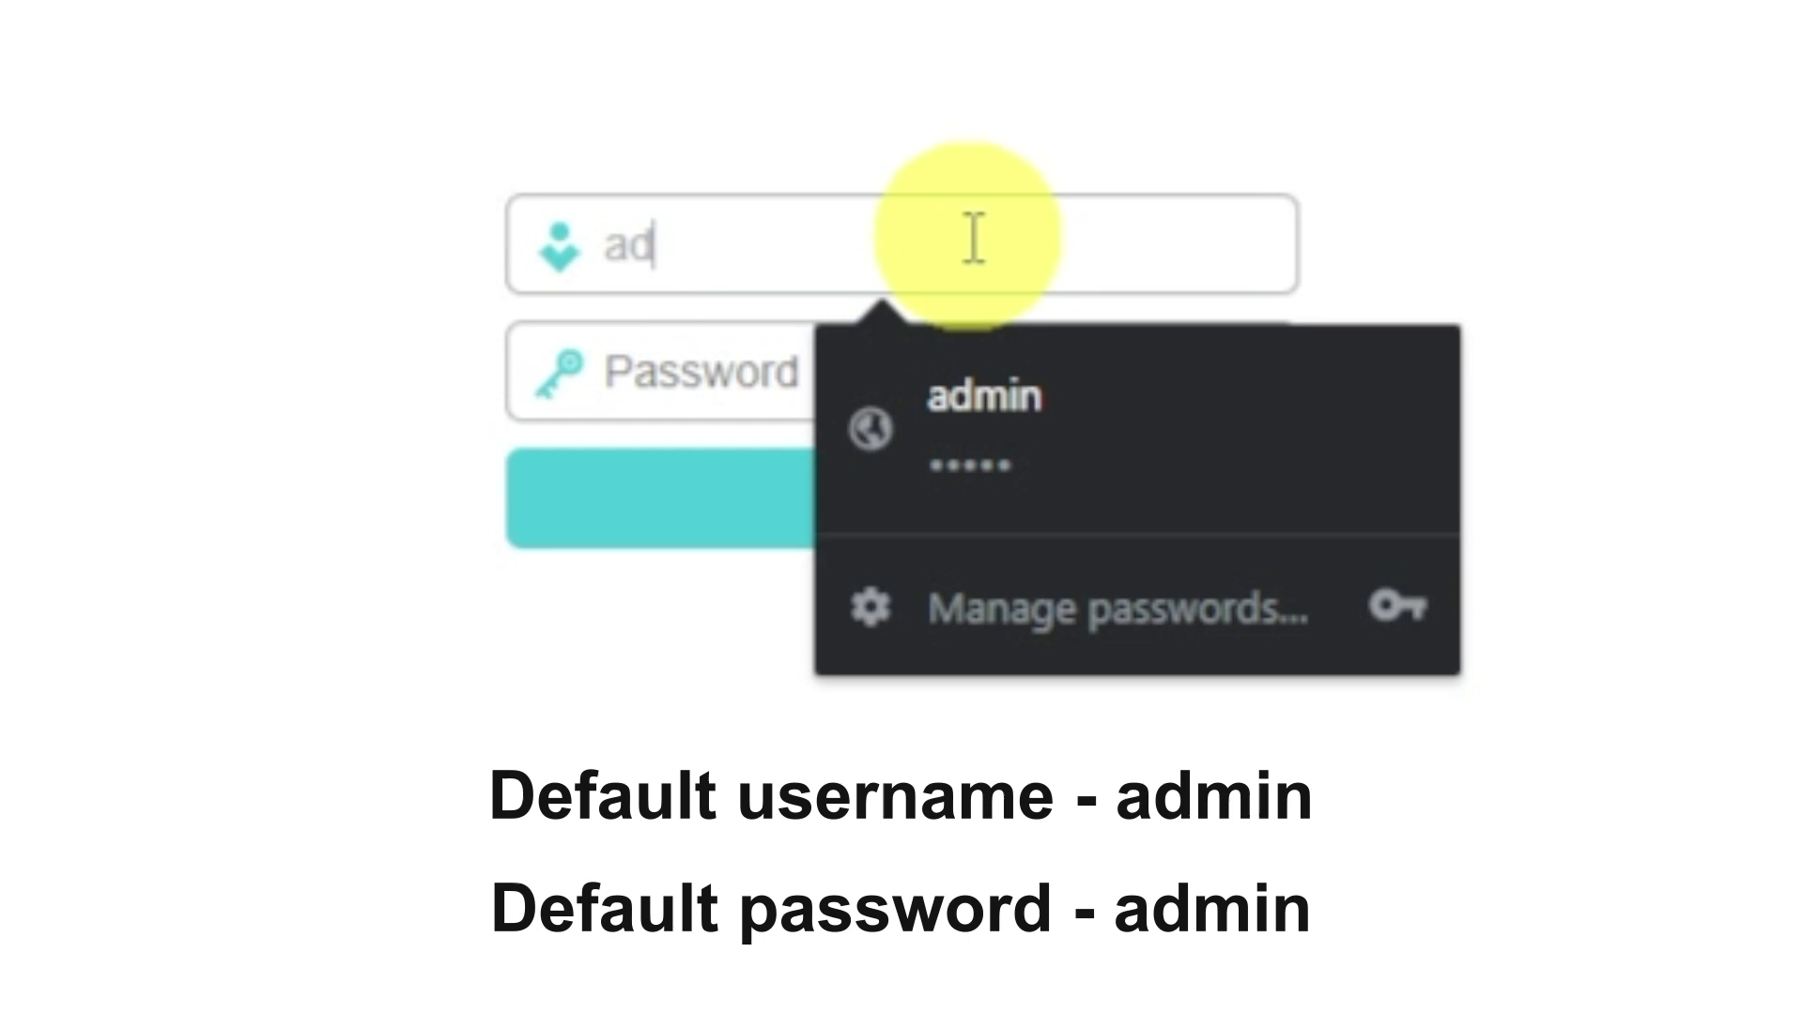
# Sign in to the router with the default admin username and password.
pyautogui.write('min')
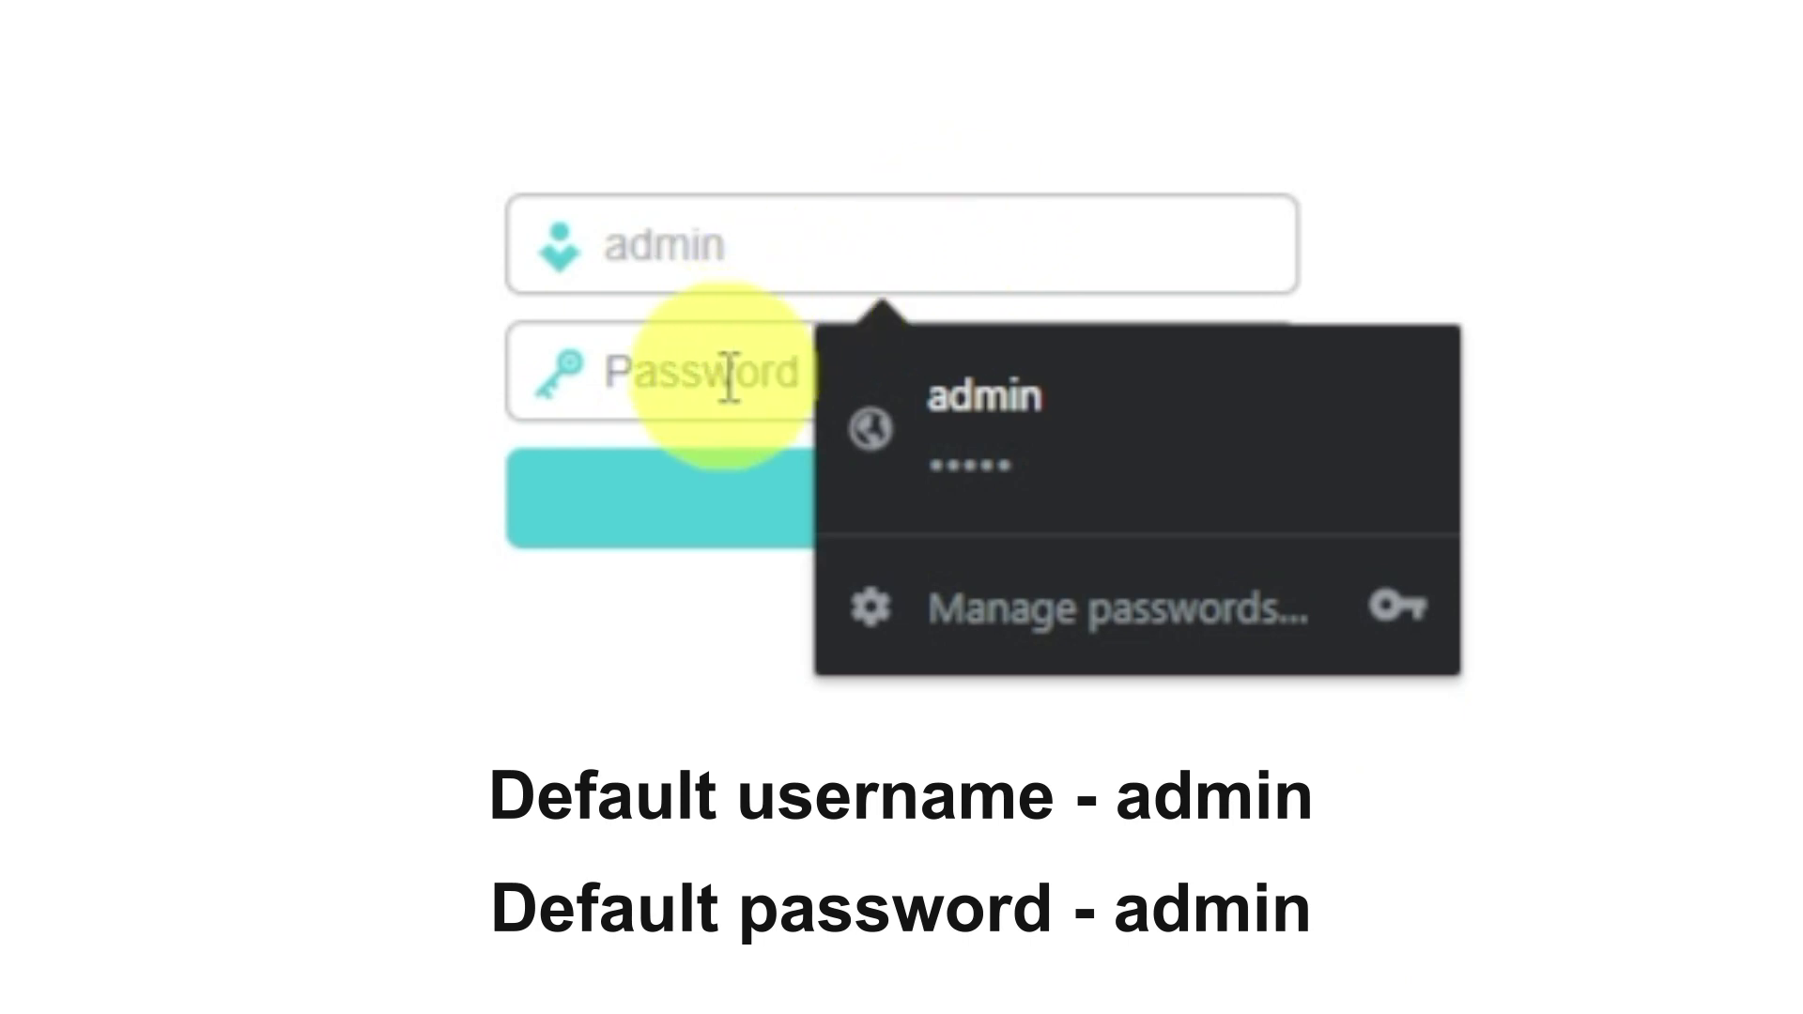
pyautogui.write('adm')
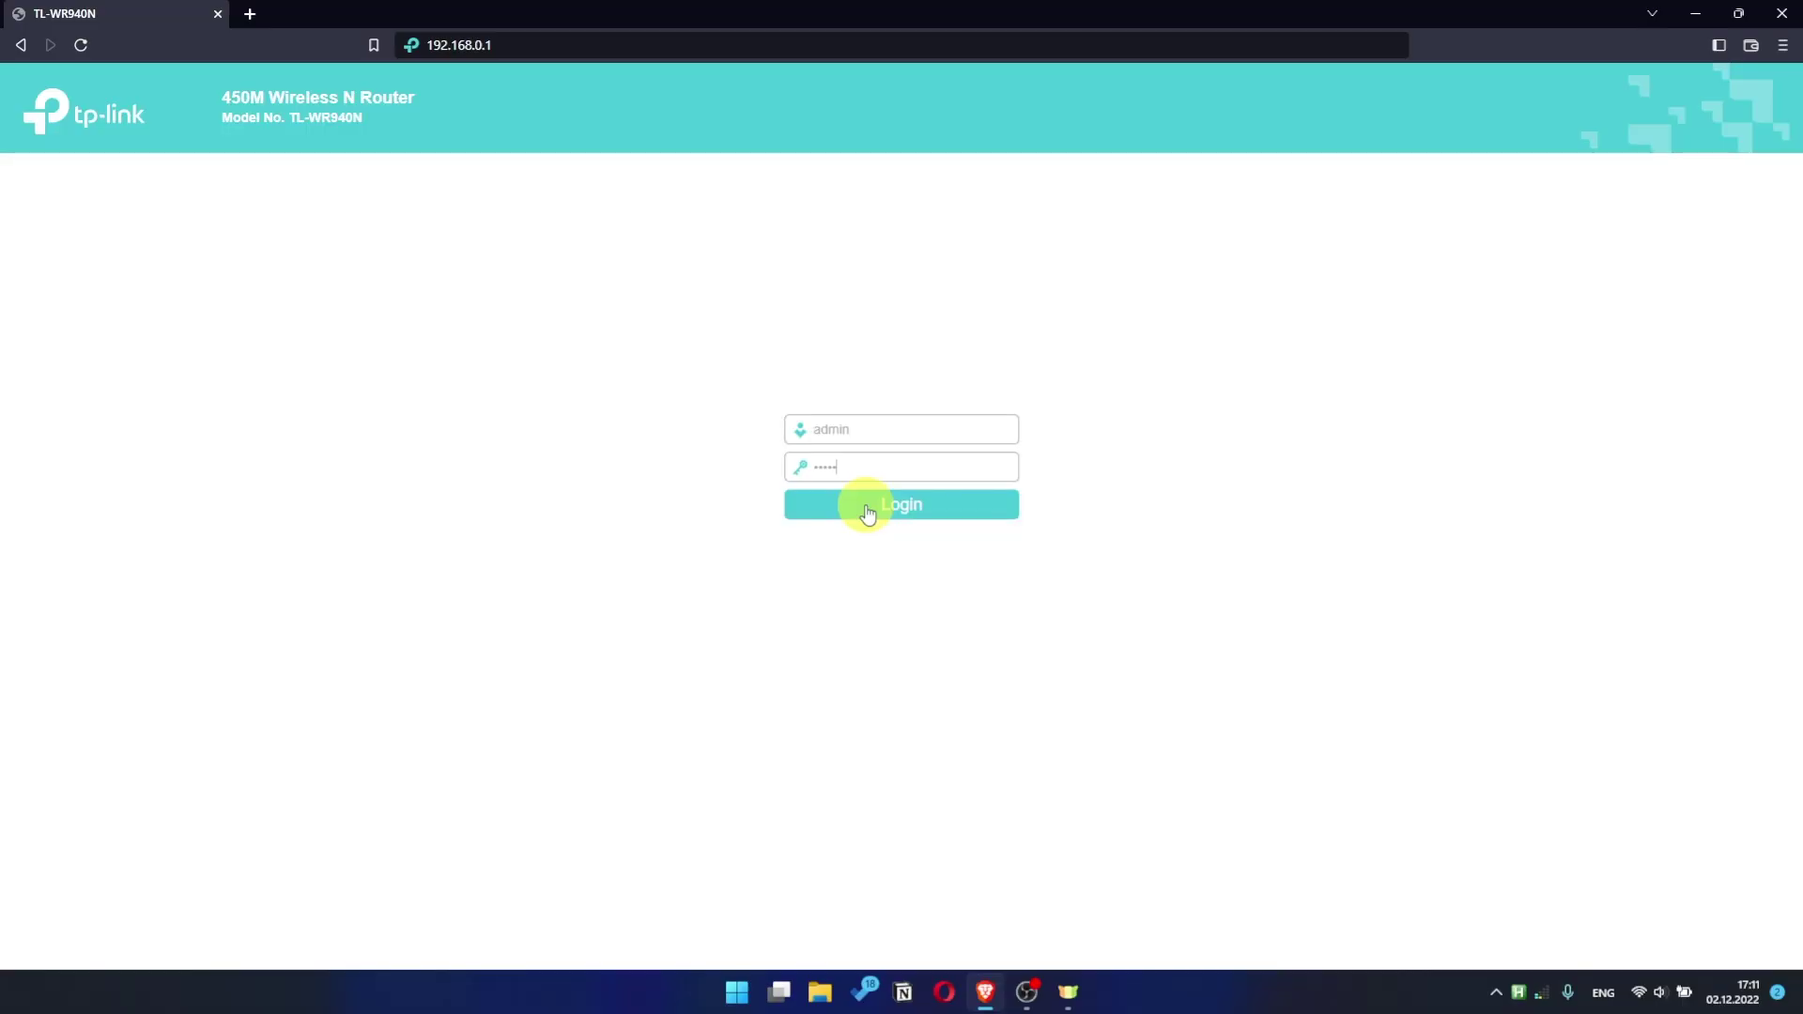
pyautogui.click(868, 510)
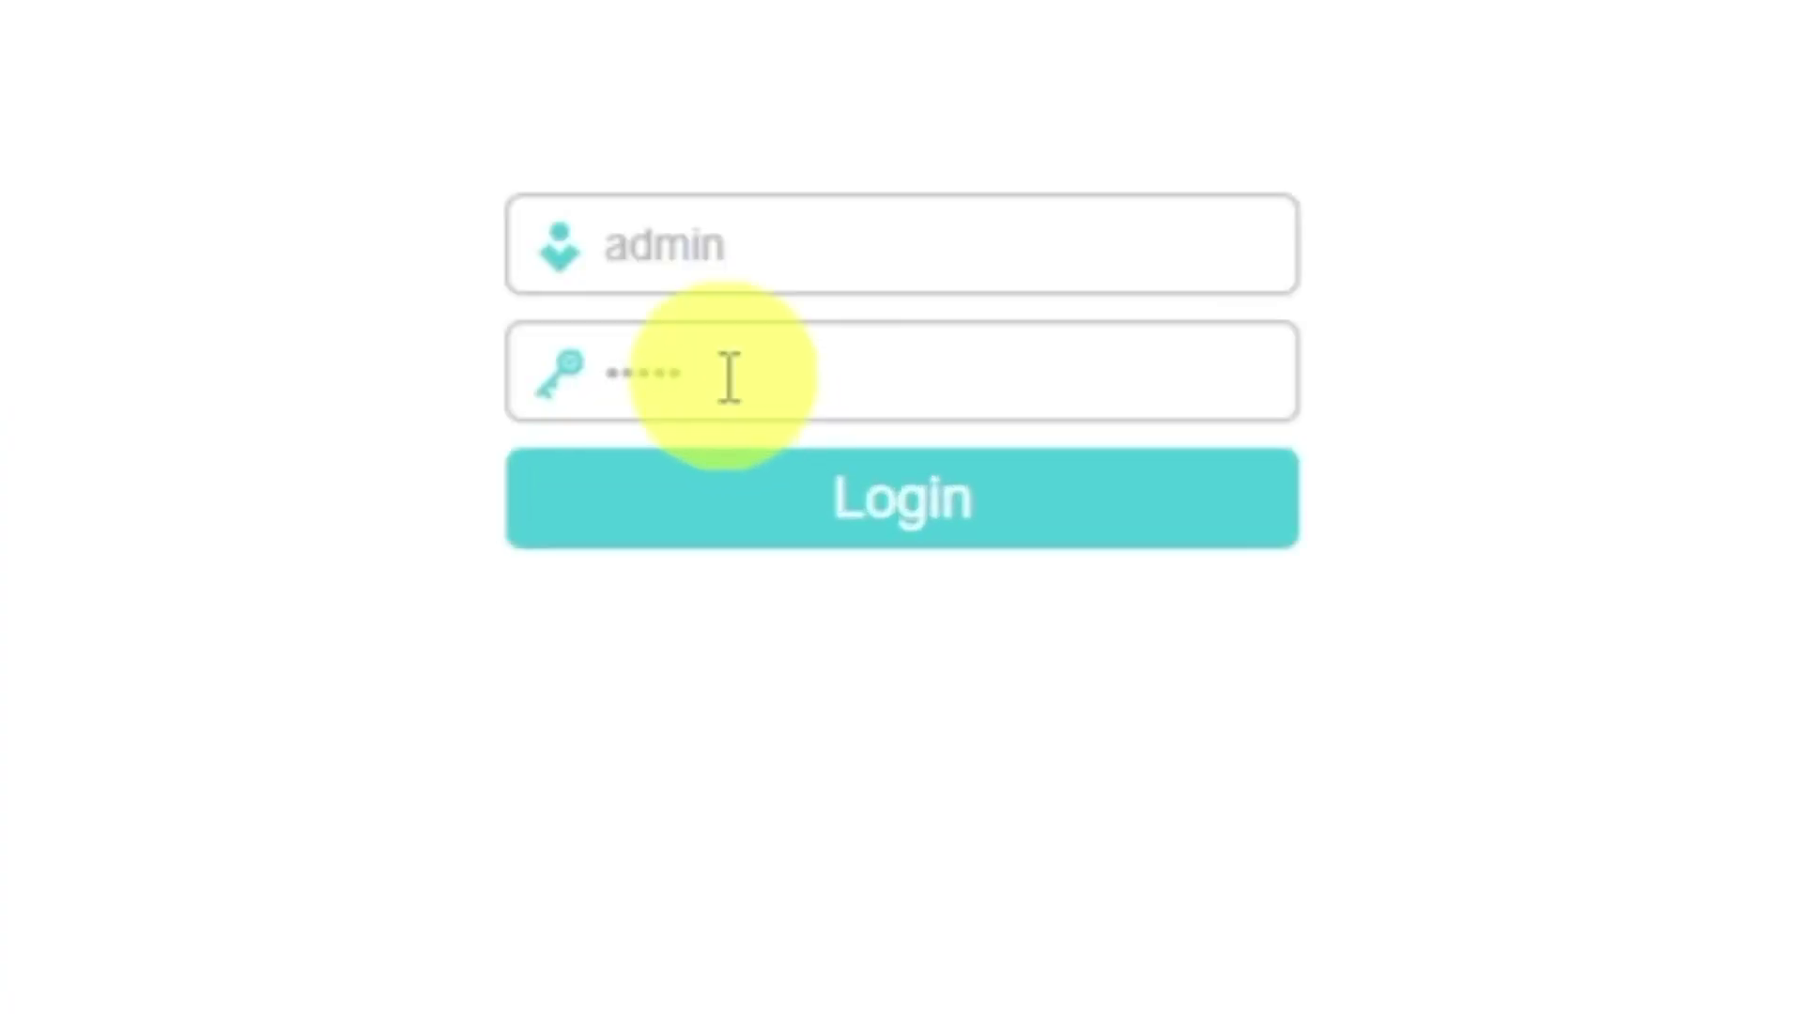
pyautogui.click(782, 505)
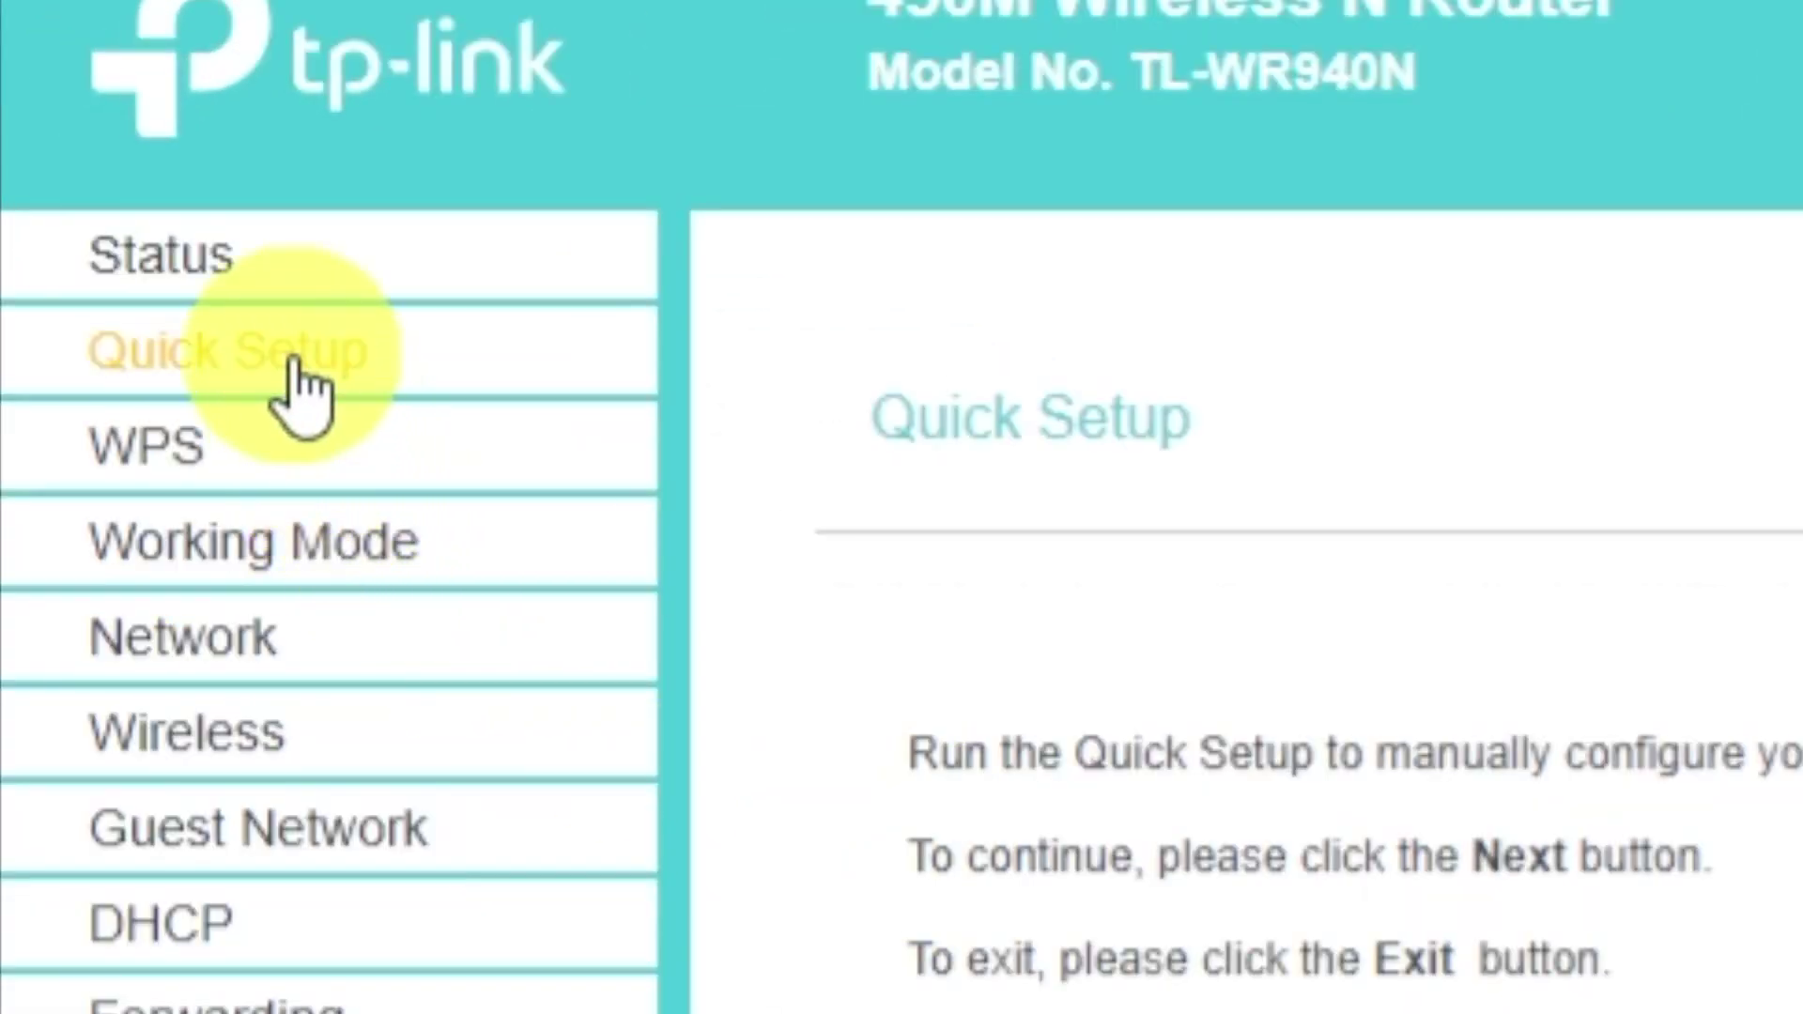
# Launch Quick Setup from the left menu and continue past its start page.
pyautogui.click(76, 190)
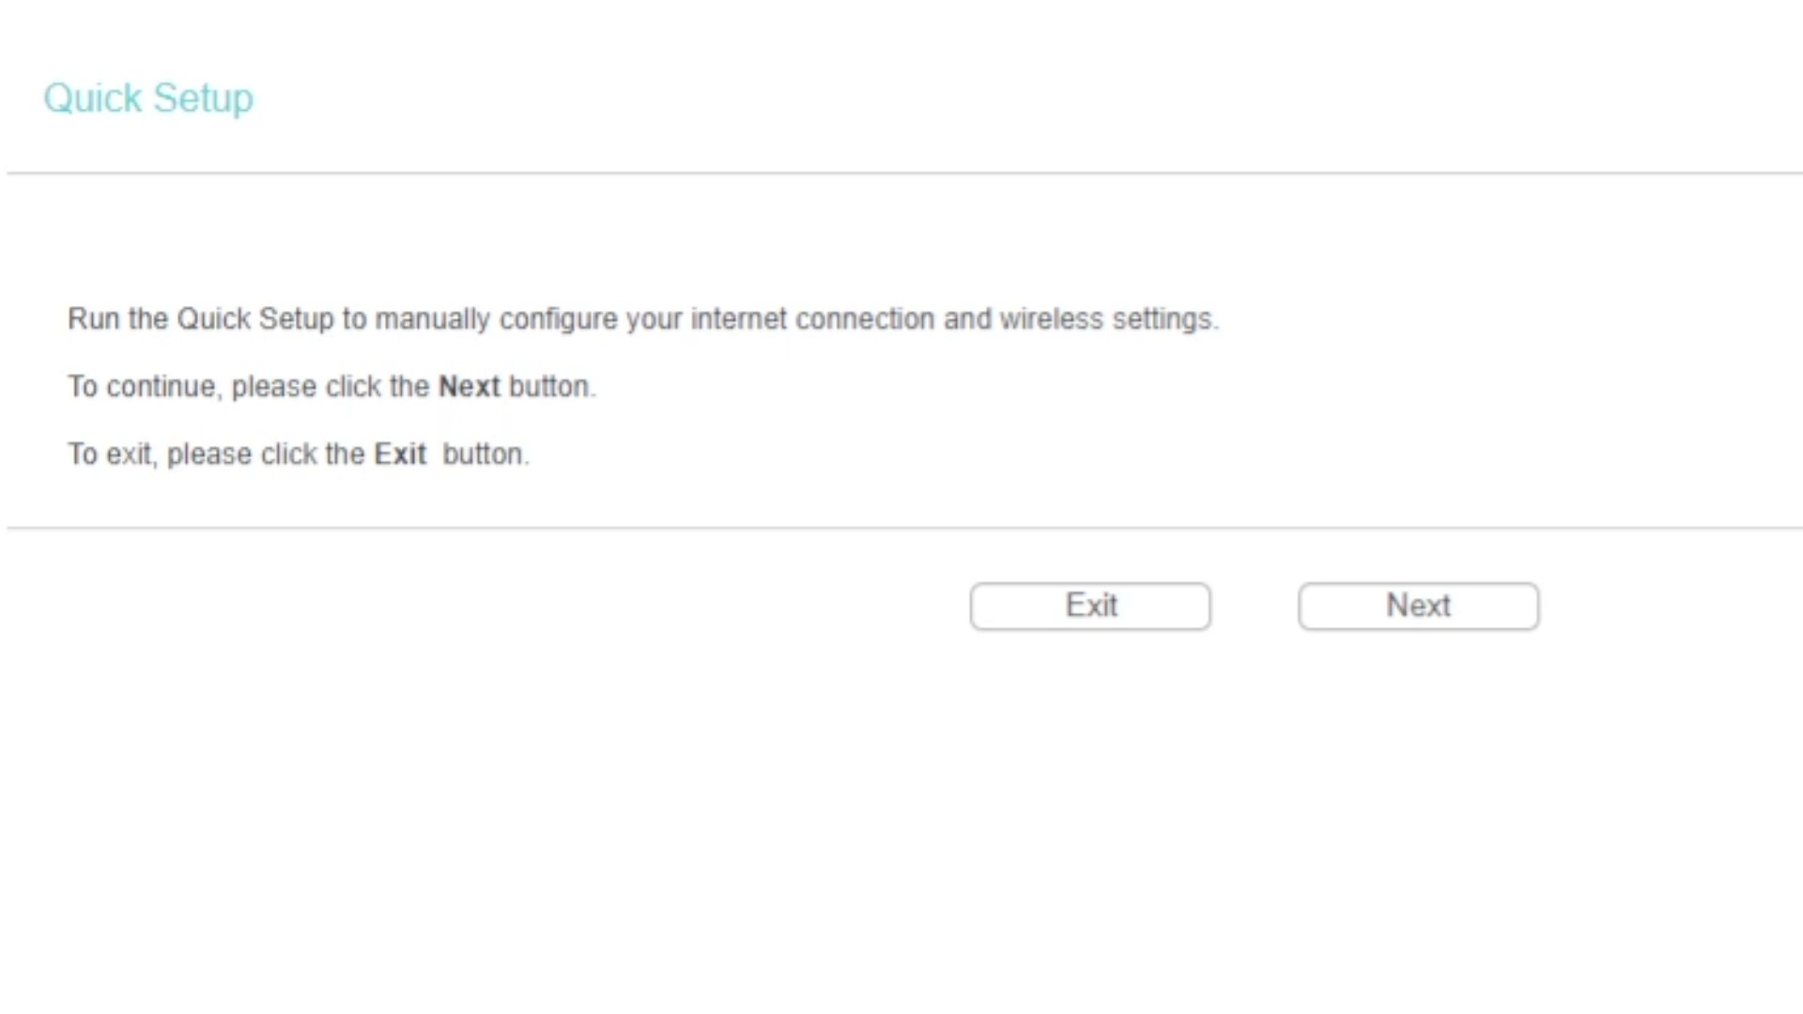
pyautogui.click(1382, 625)
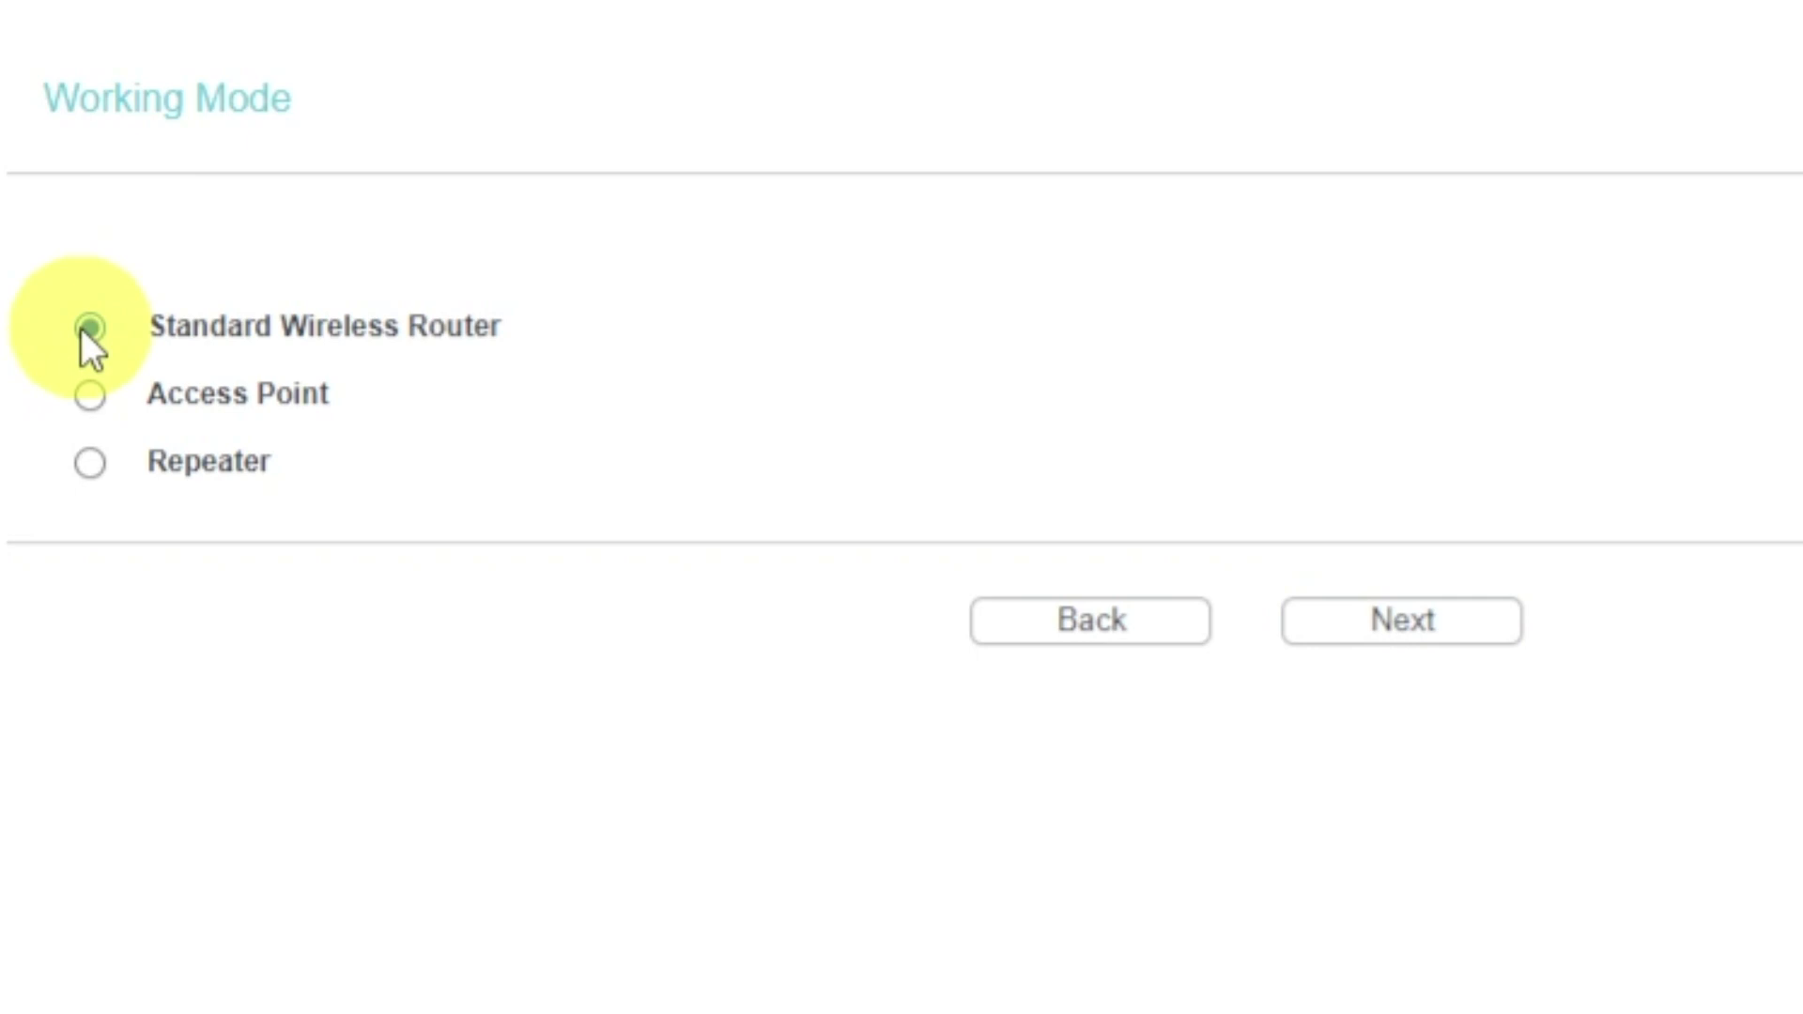
# Keep Standard Wireless Router mode, try Auto-Detect, then continue with Dynamic IP.
pyautogui.click(1425, 615)
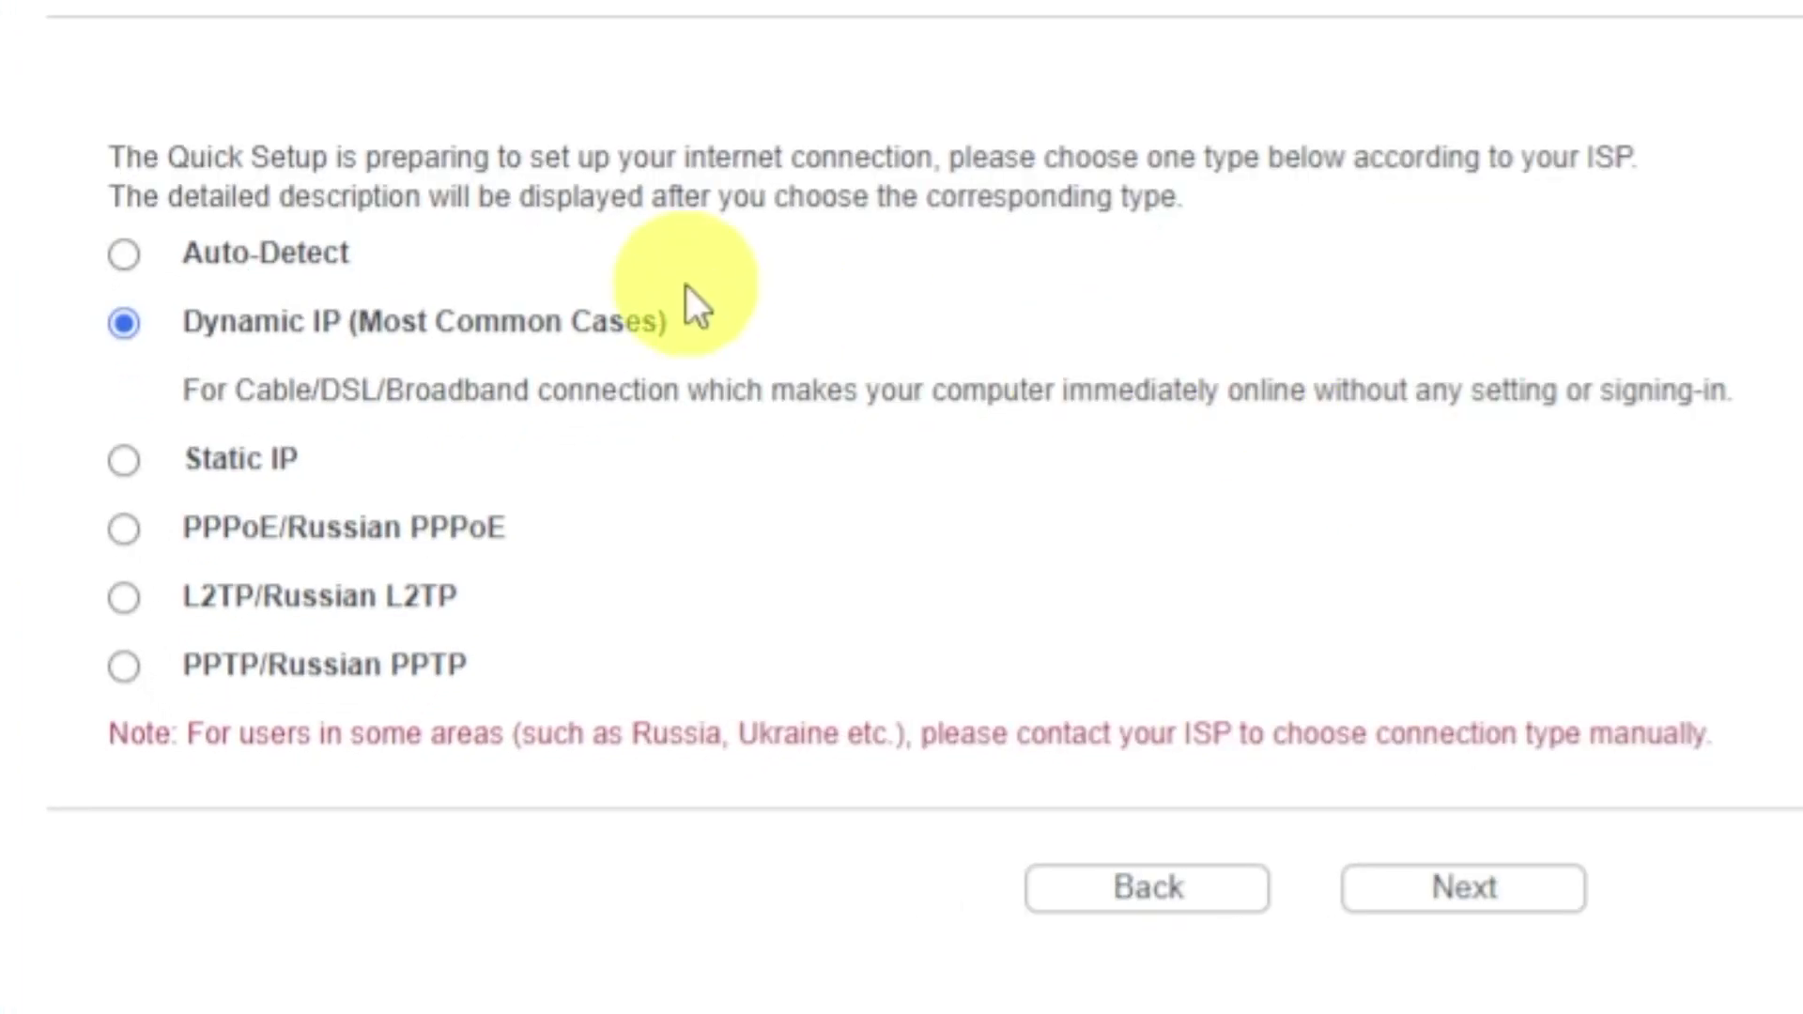
pyautogui.click(128, 259)
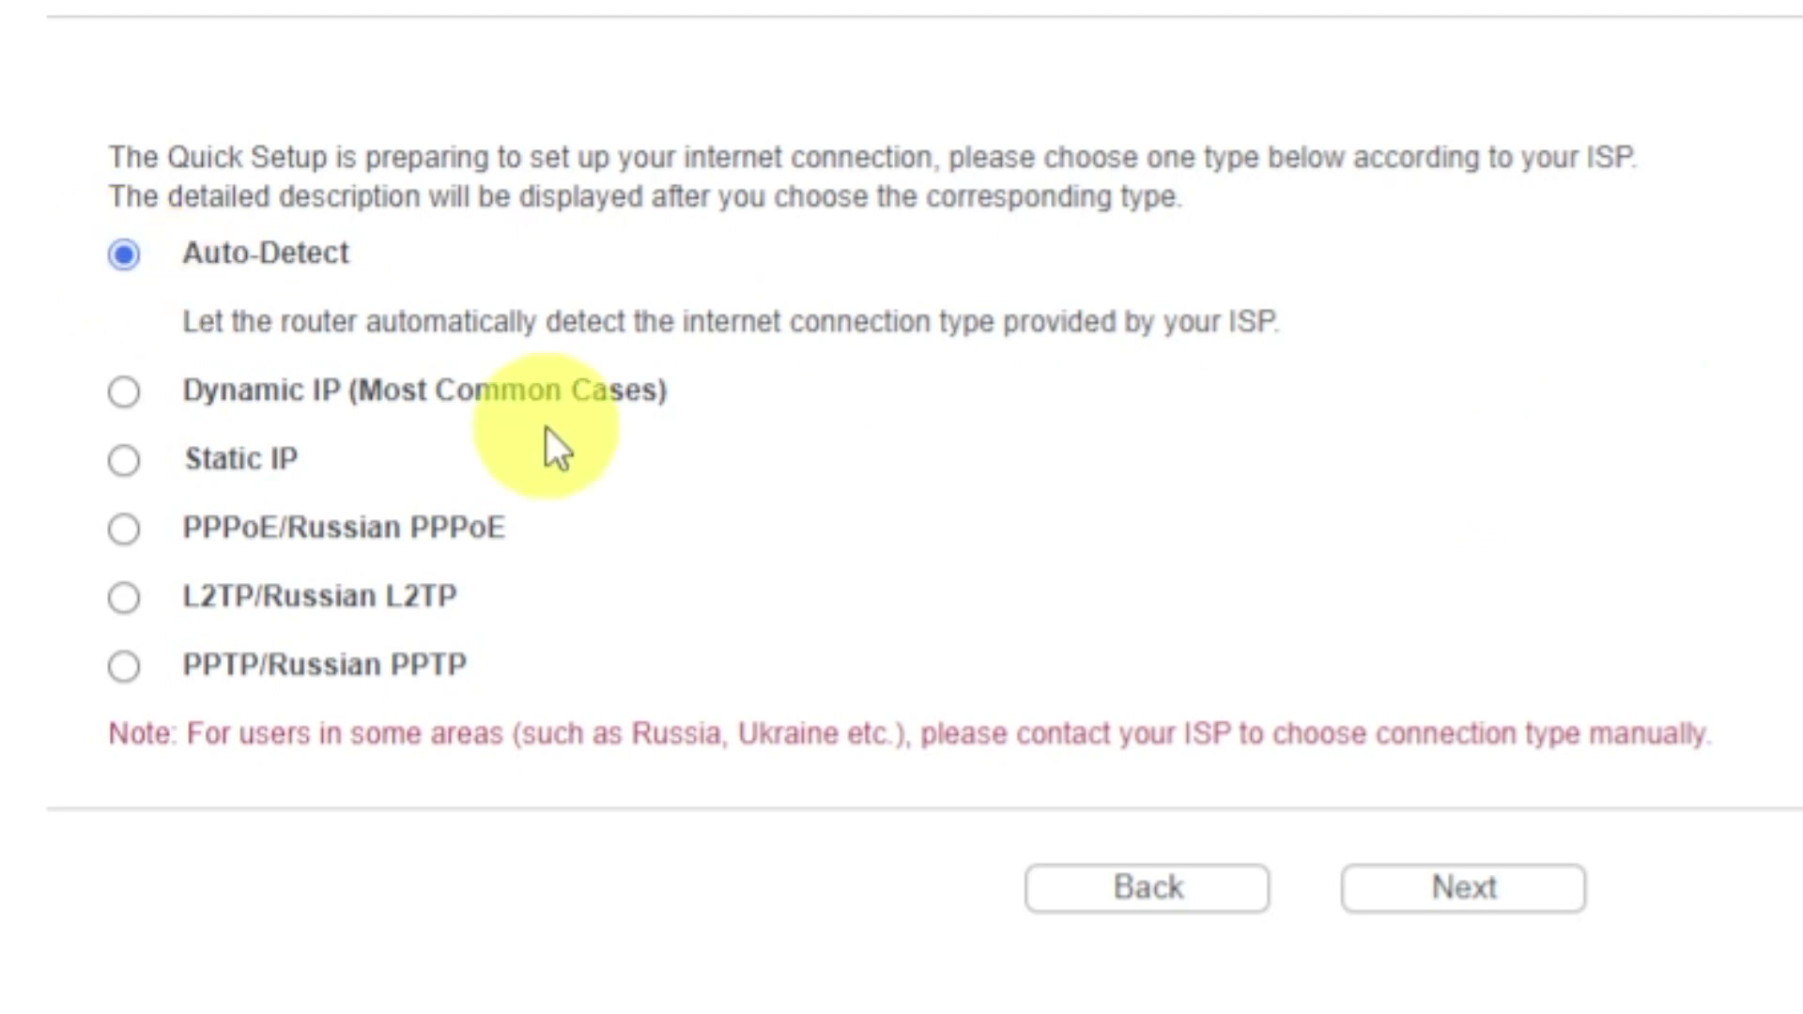
pyautogui.click(1409, 900)
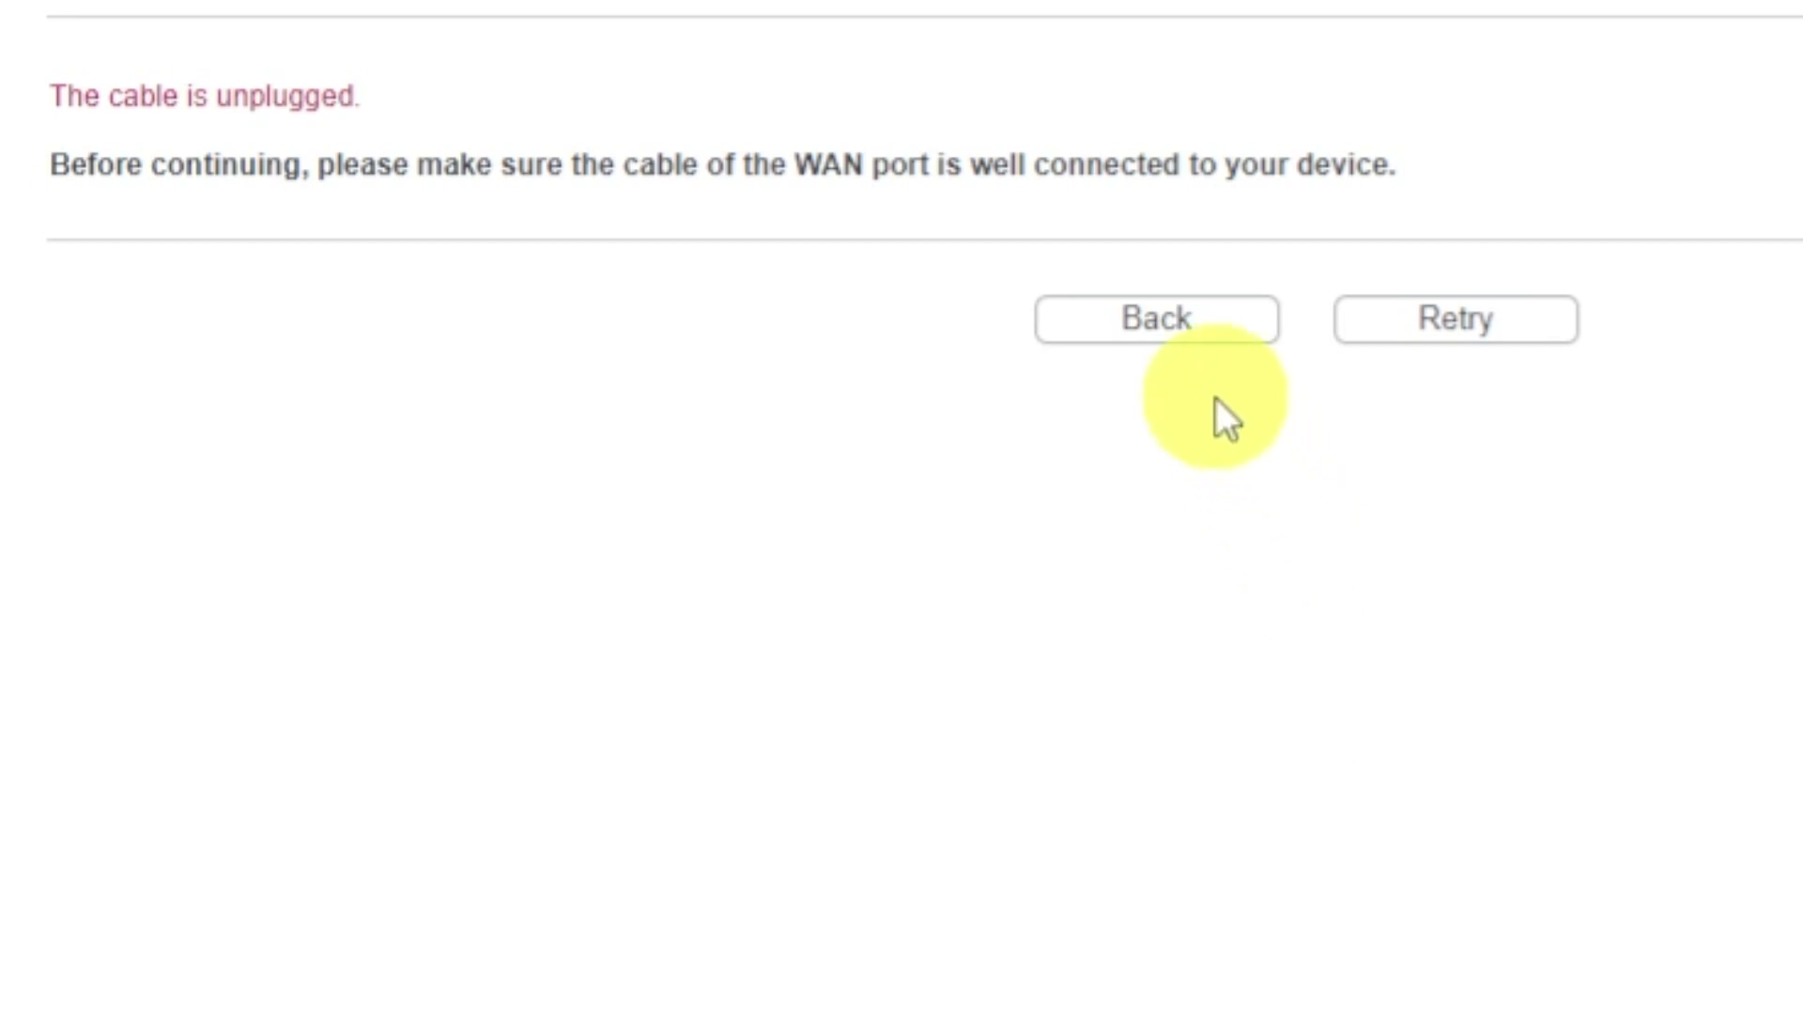
pyautogui.click(1200, 362)
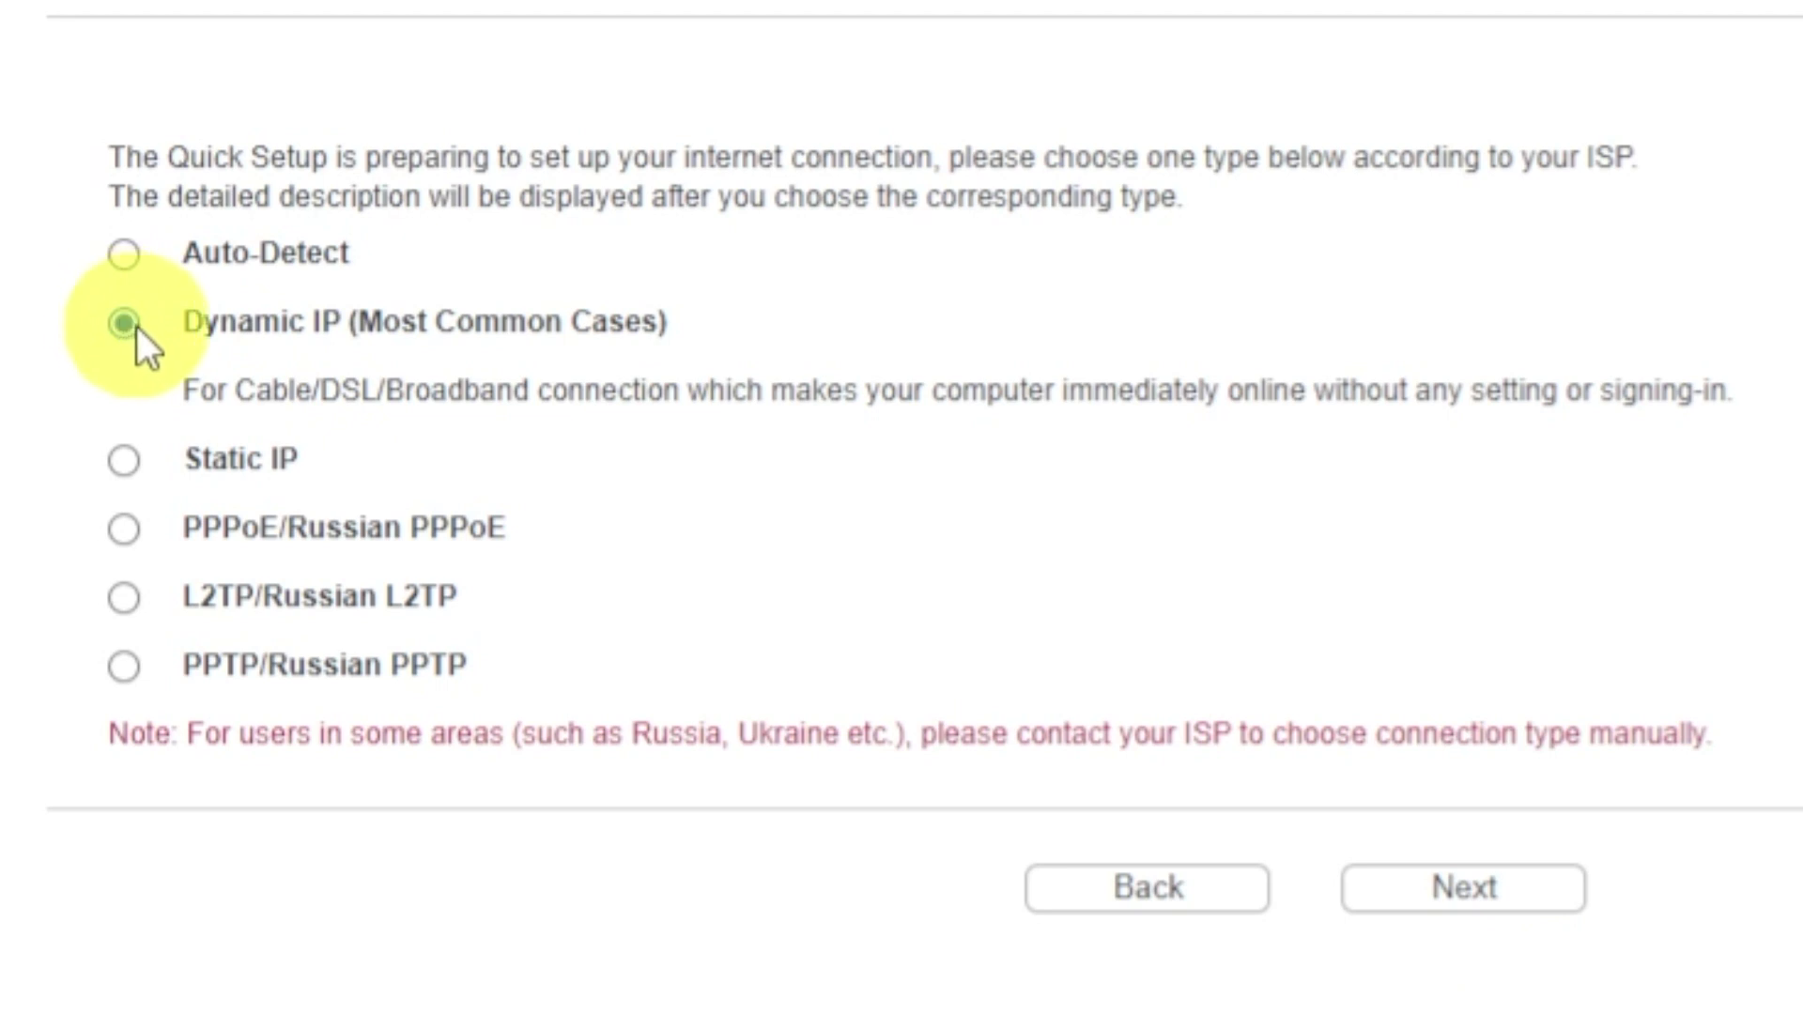
pyautogui.click(1414, 892)
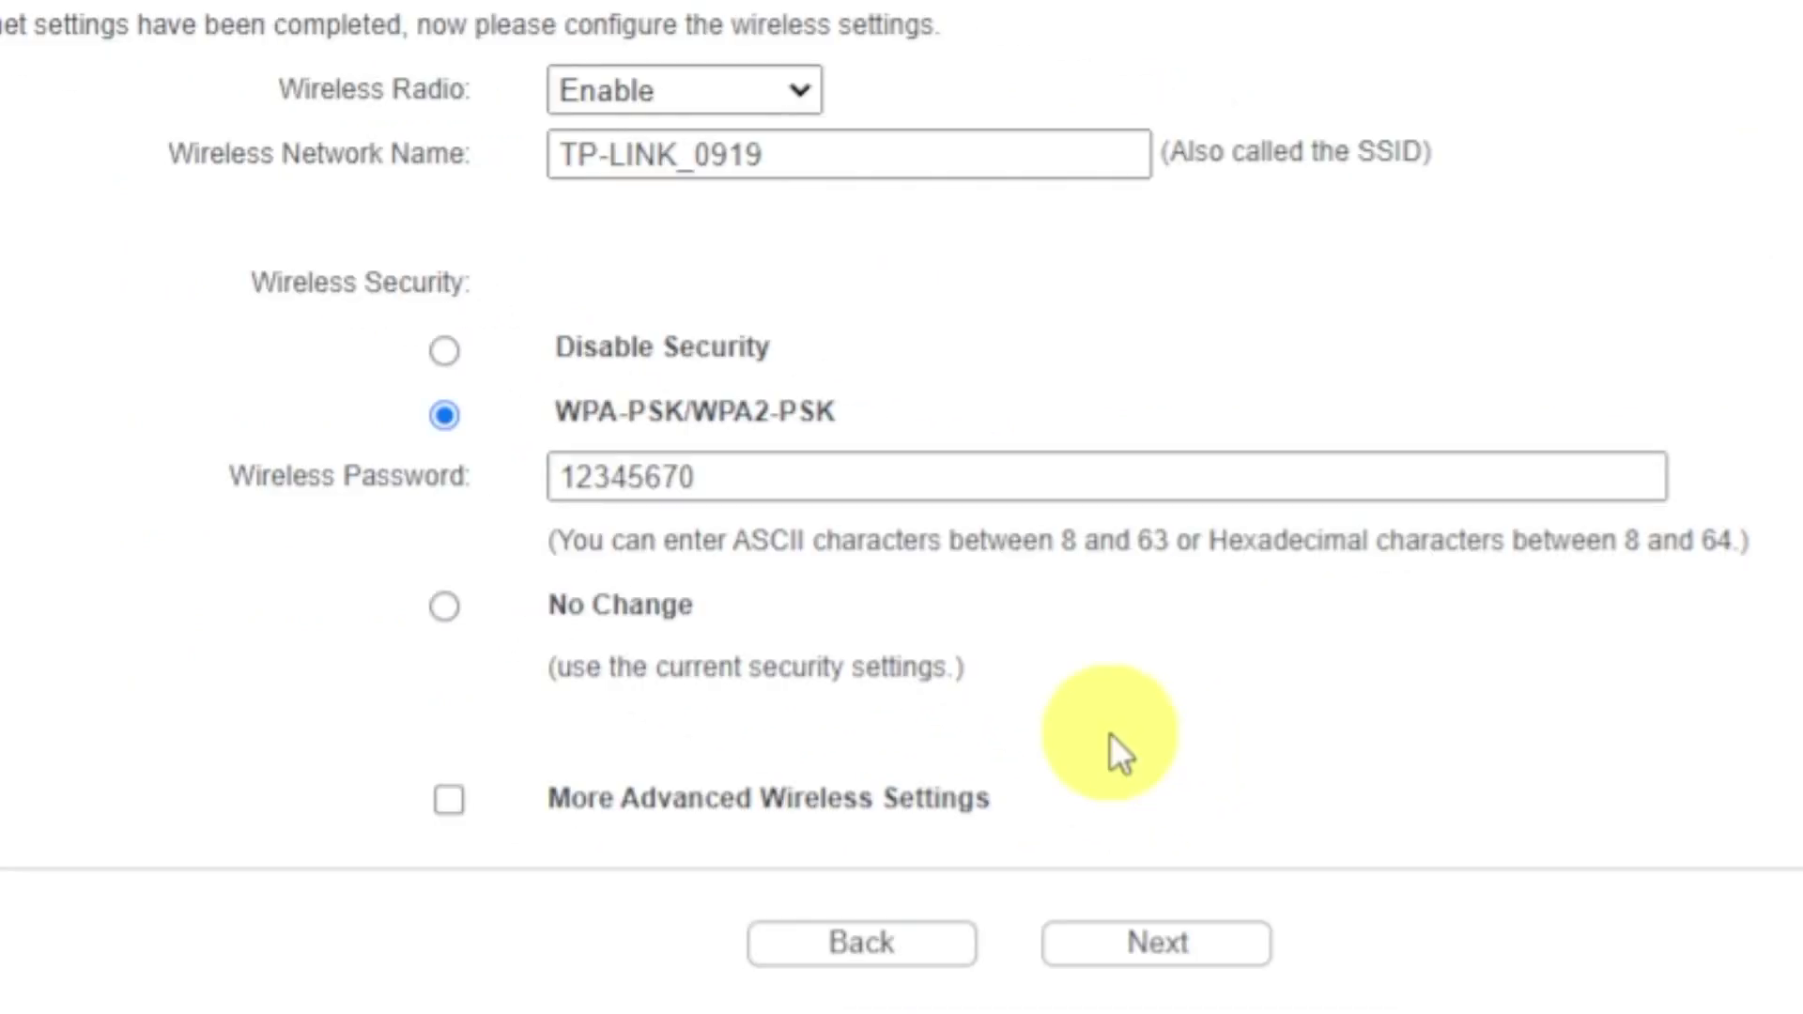
# Keep the wireless radio enabled and choose WPA-PSK/WPA2-PSK security with the existing password.
pyautogui.click(789, 89)
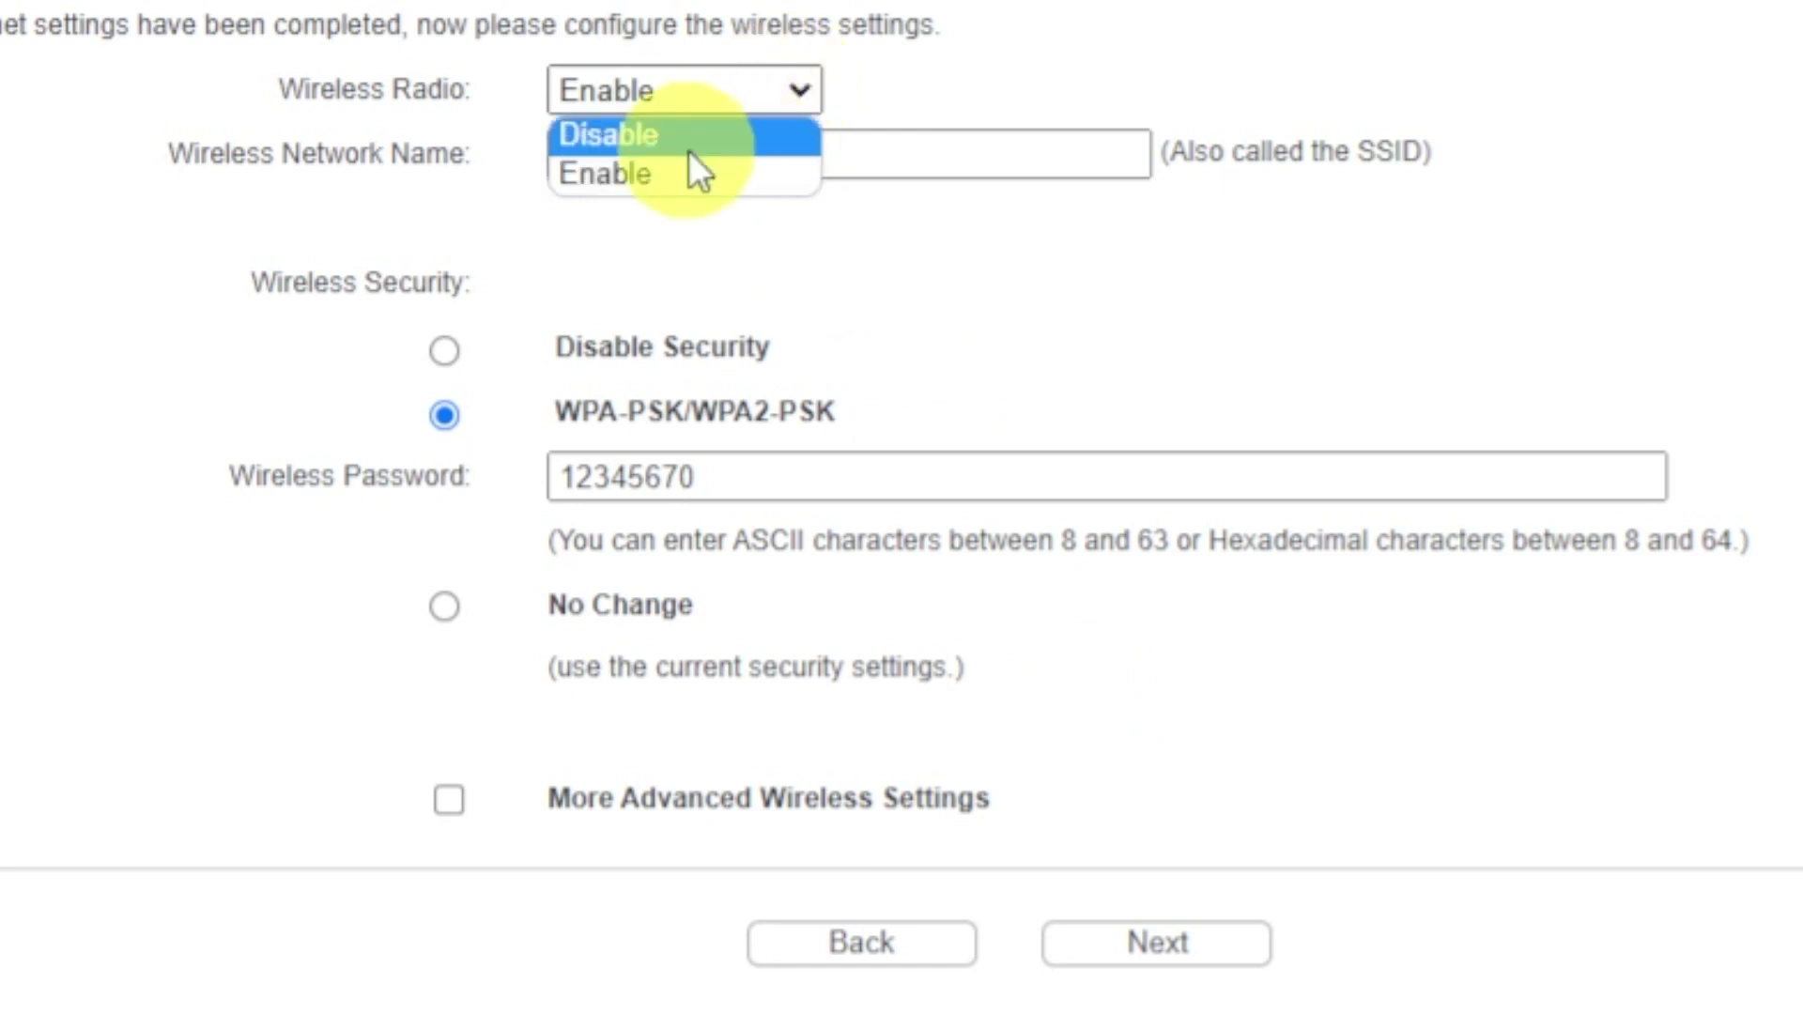
pyautogui.click(620, 173)
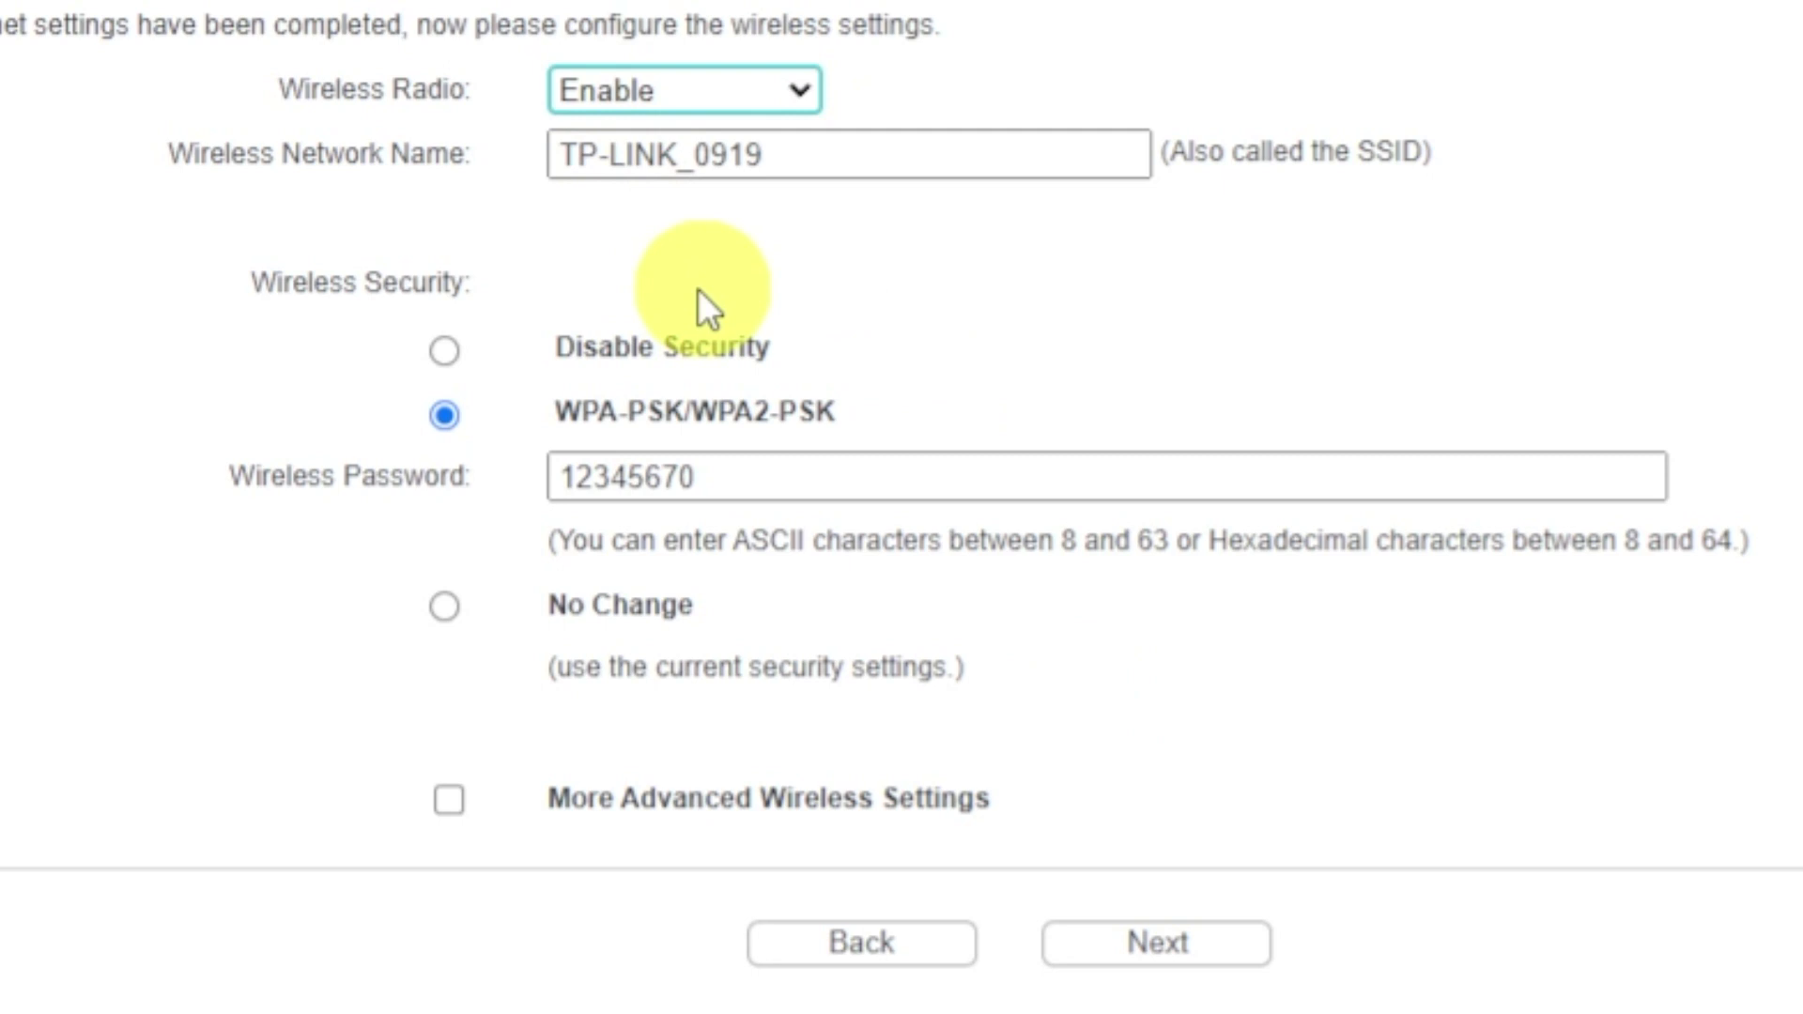
pyautogui.click(858, 153)
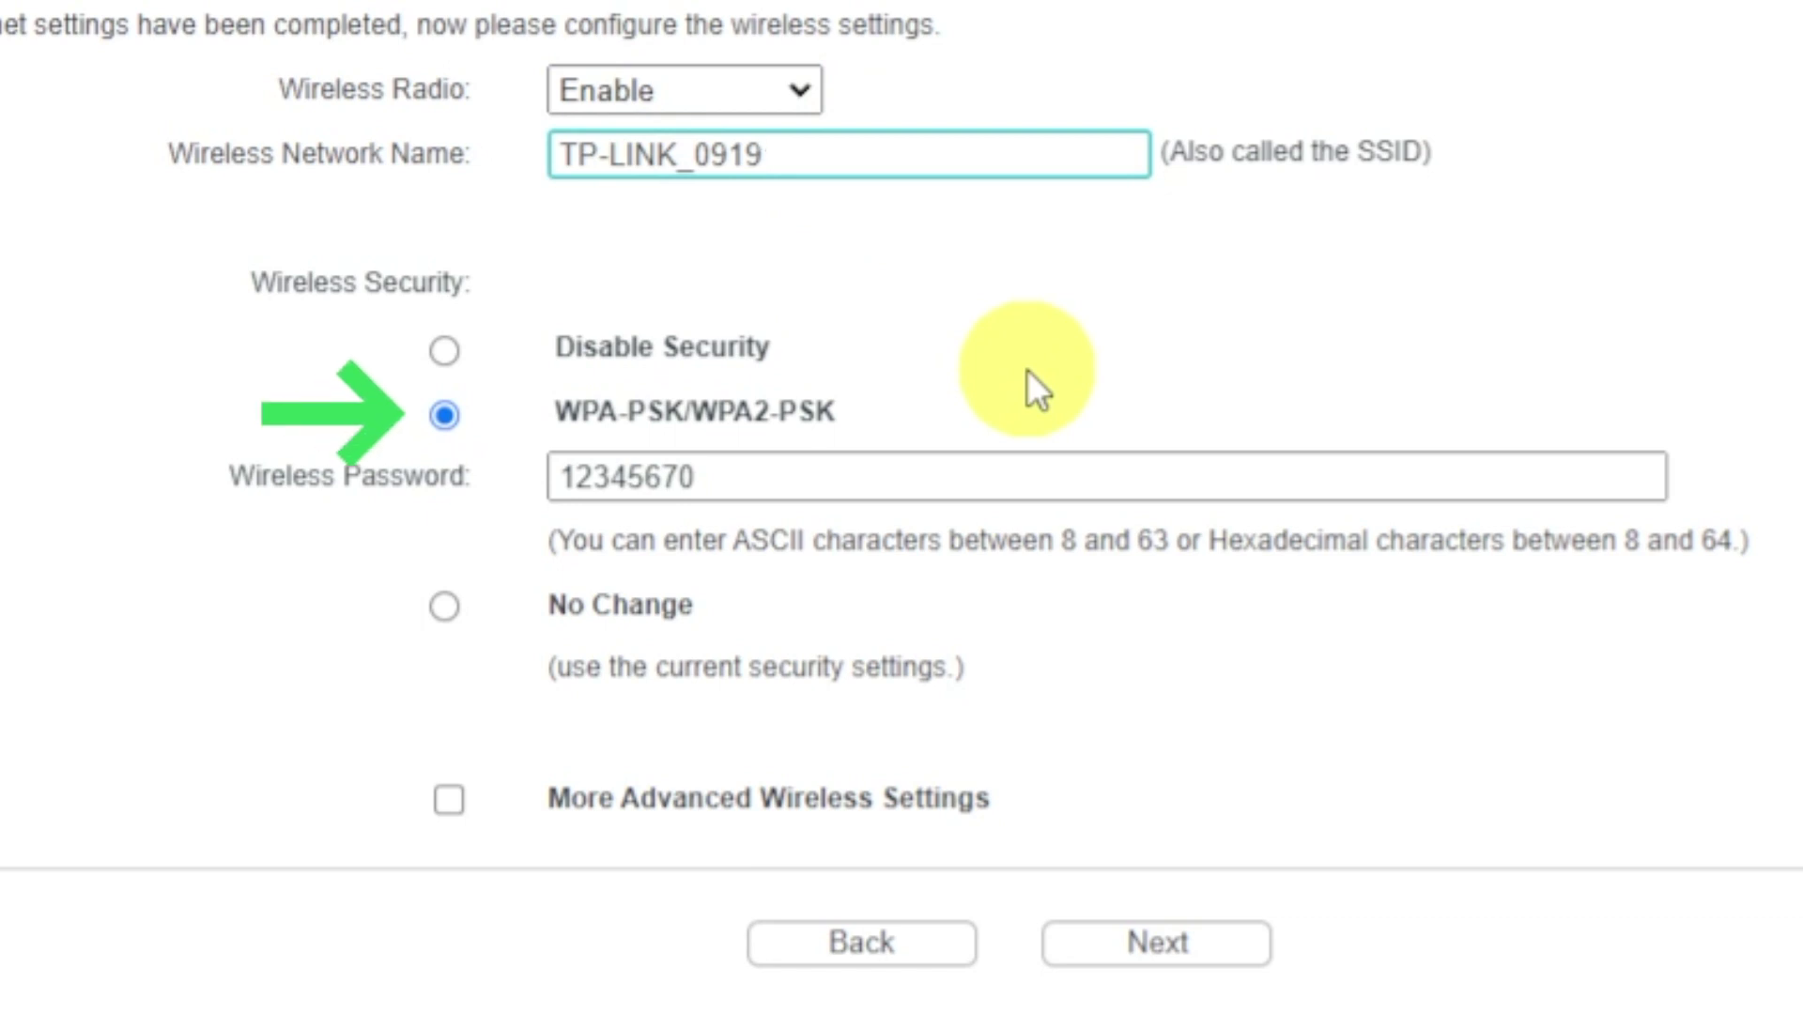
pyautogui.click(448, 418)
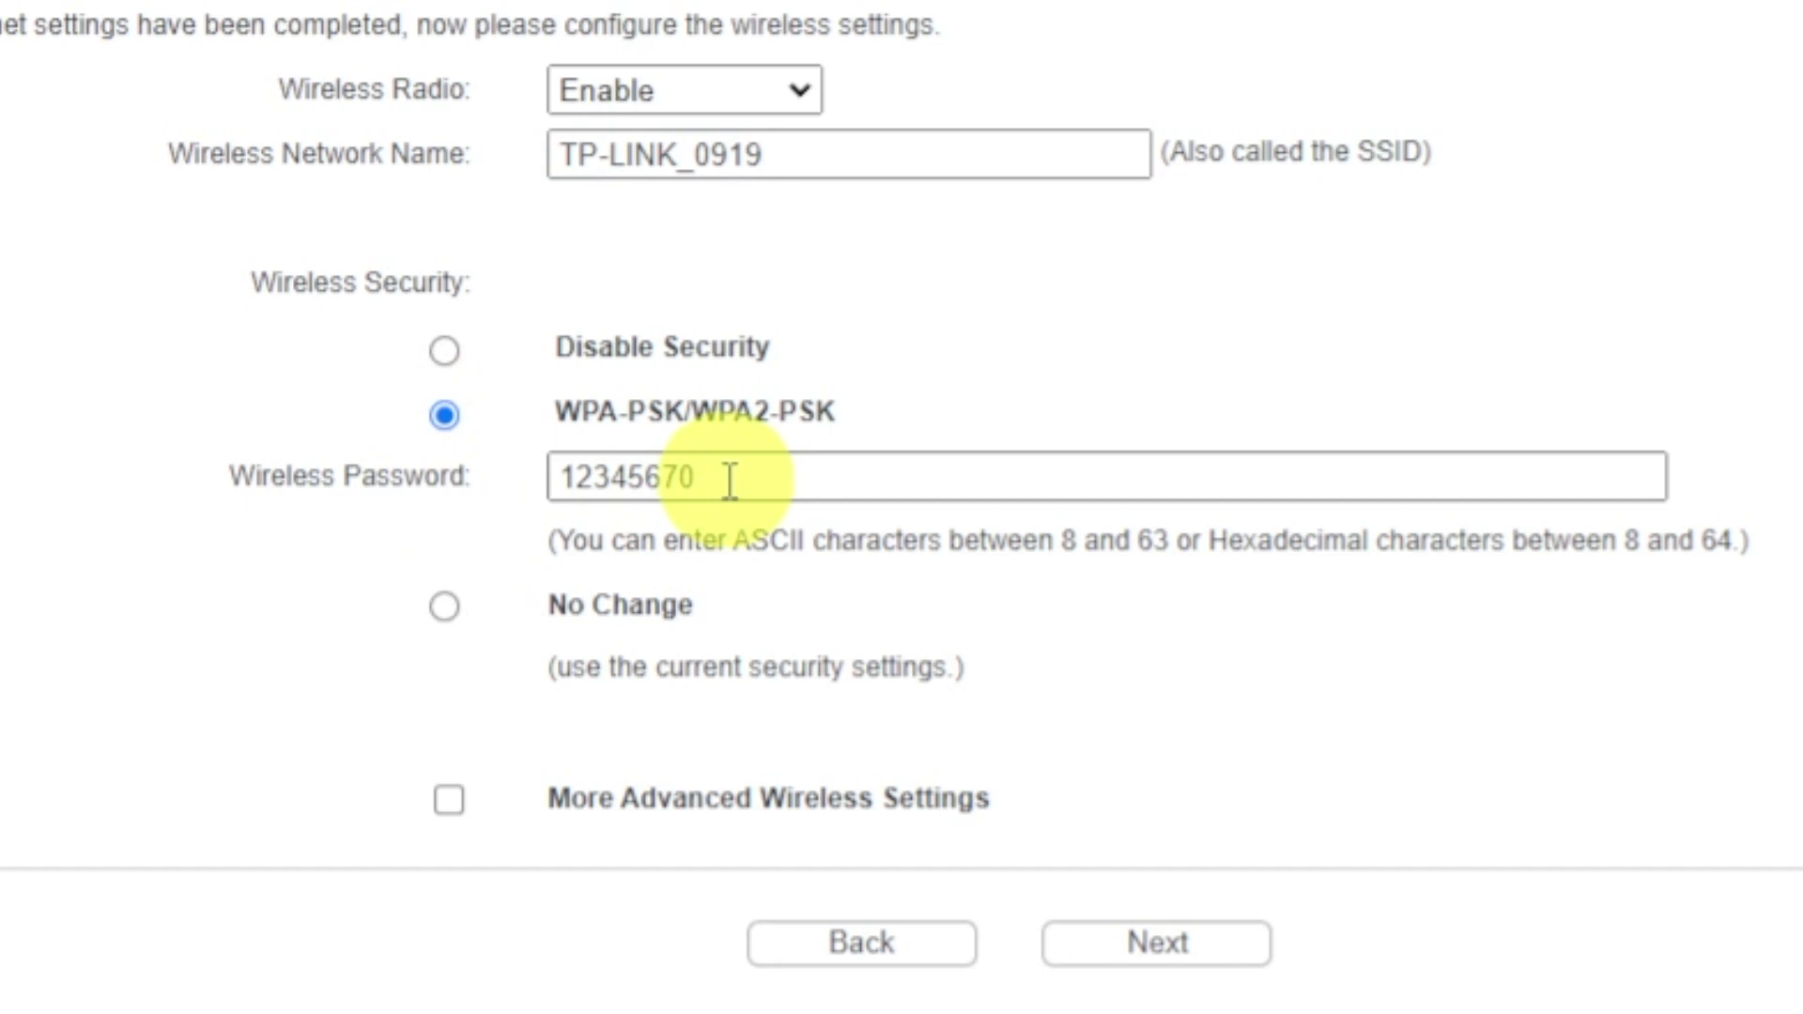
pyautogui.moveTo(731, 482); pyautogui.dragTo(541, 479)
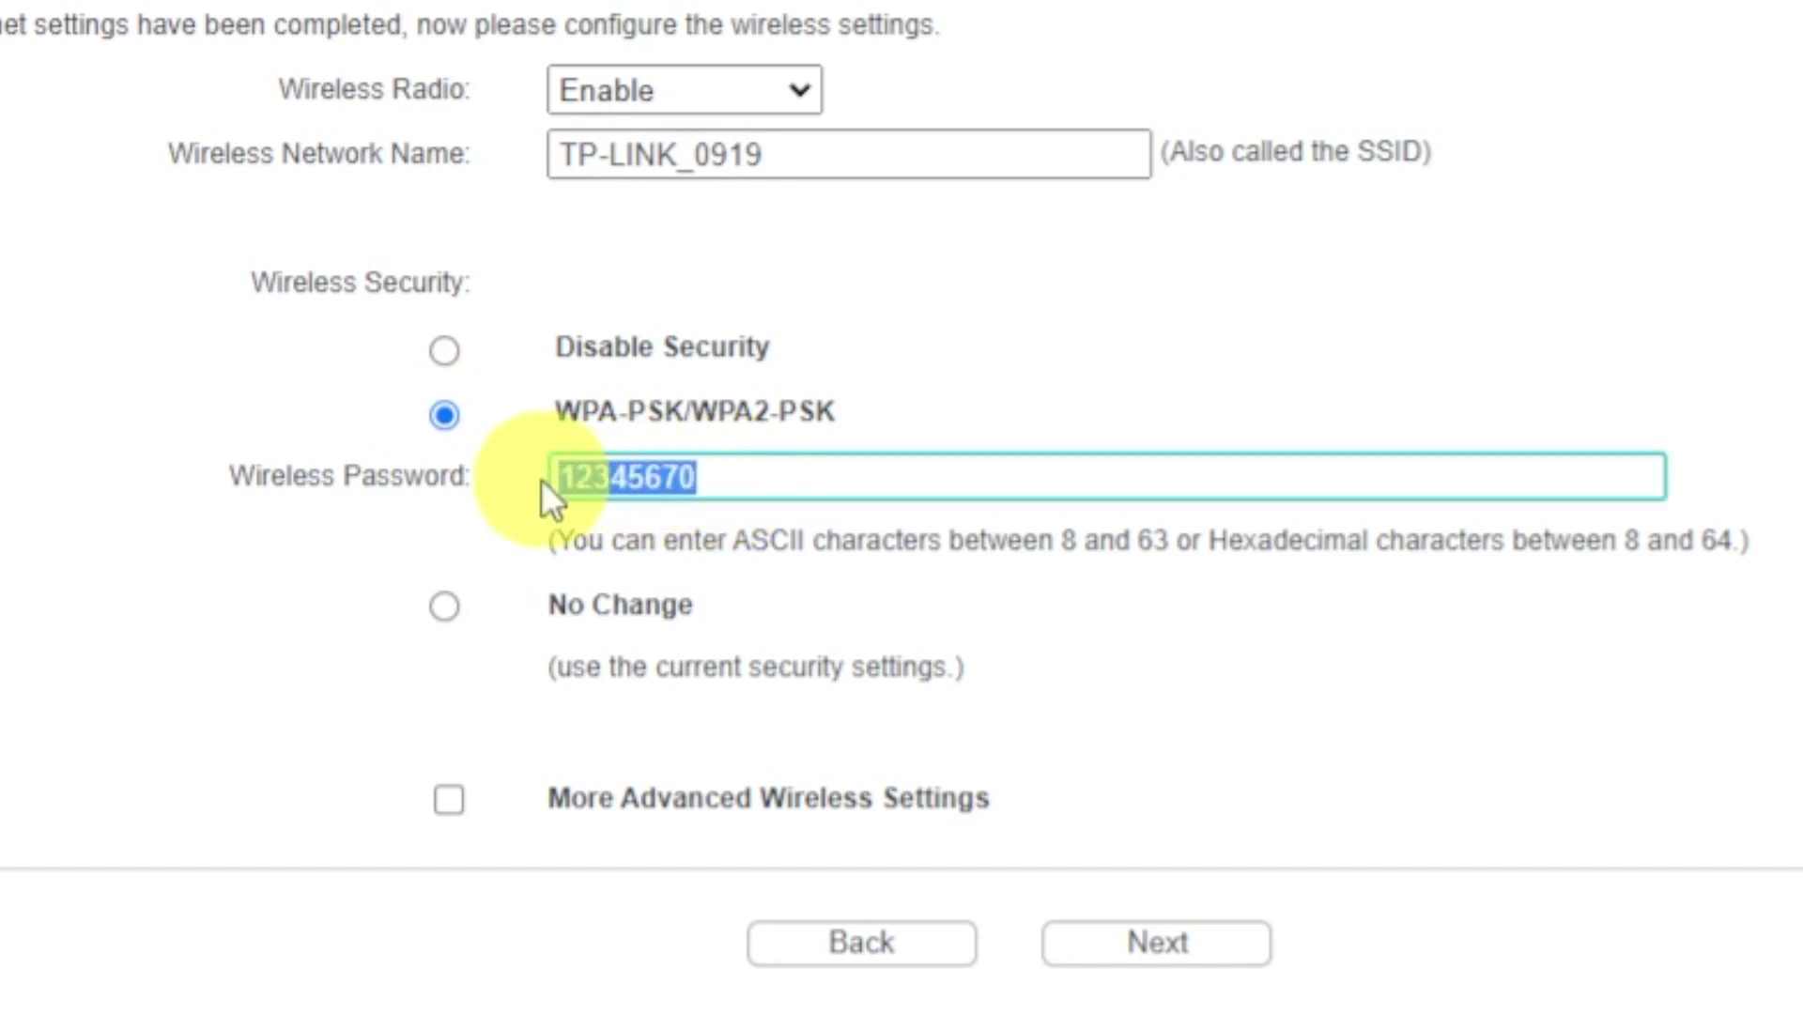
pyautogui.click(890, 486)
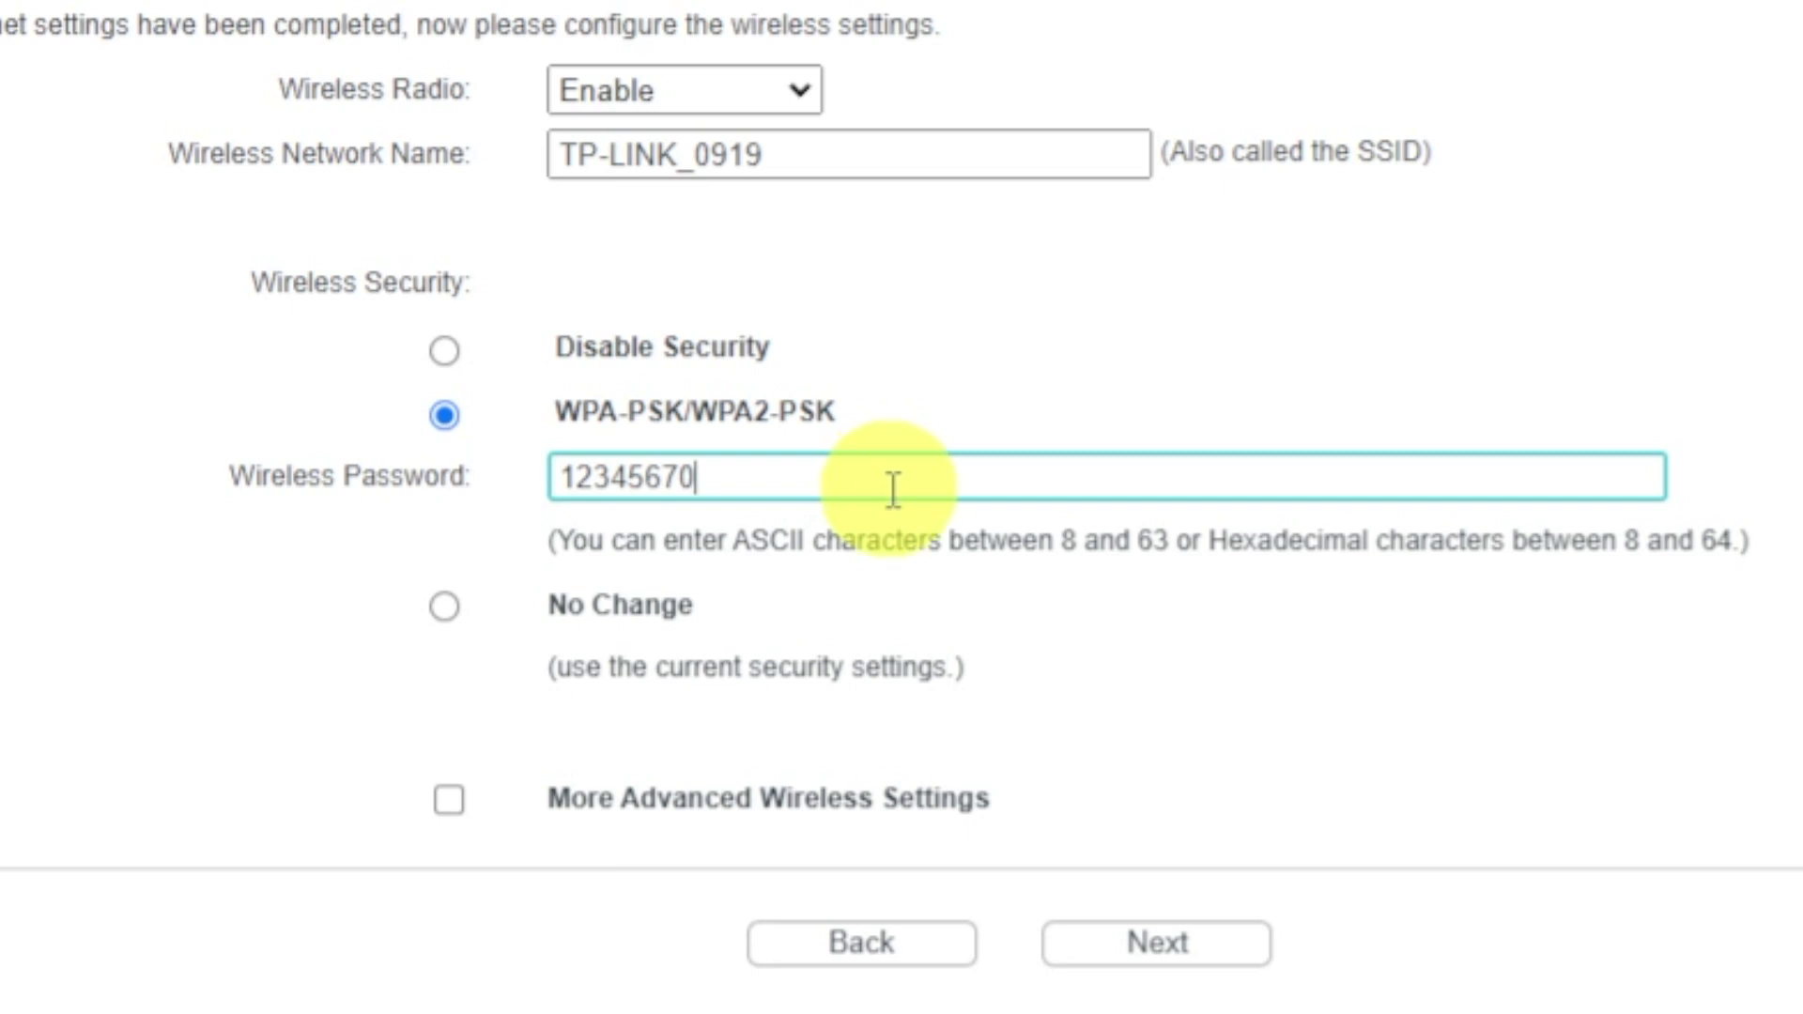
pyautogui.click(1136, 945)
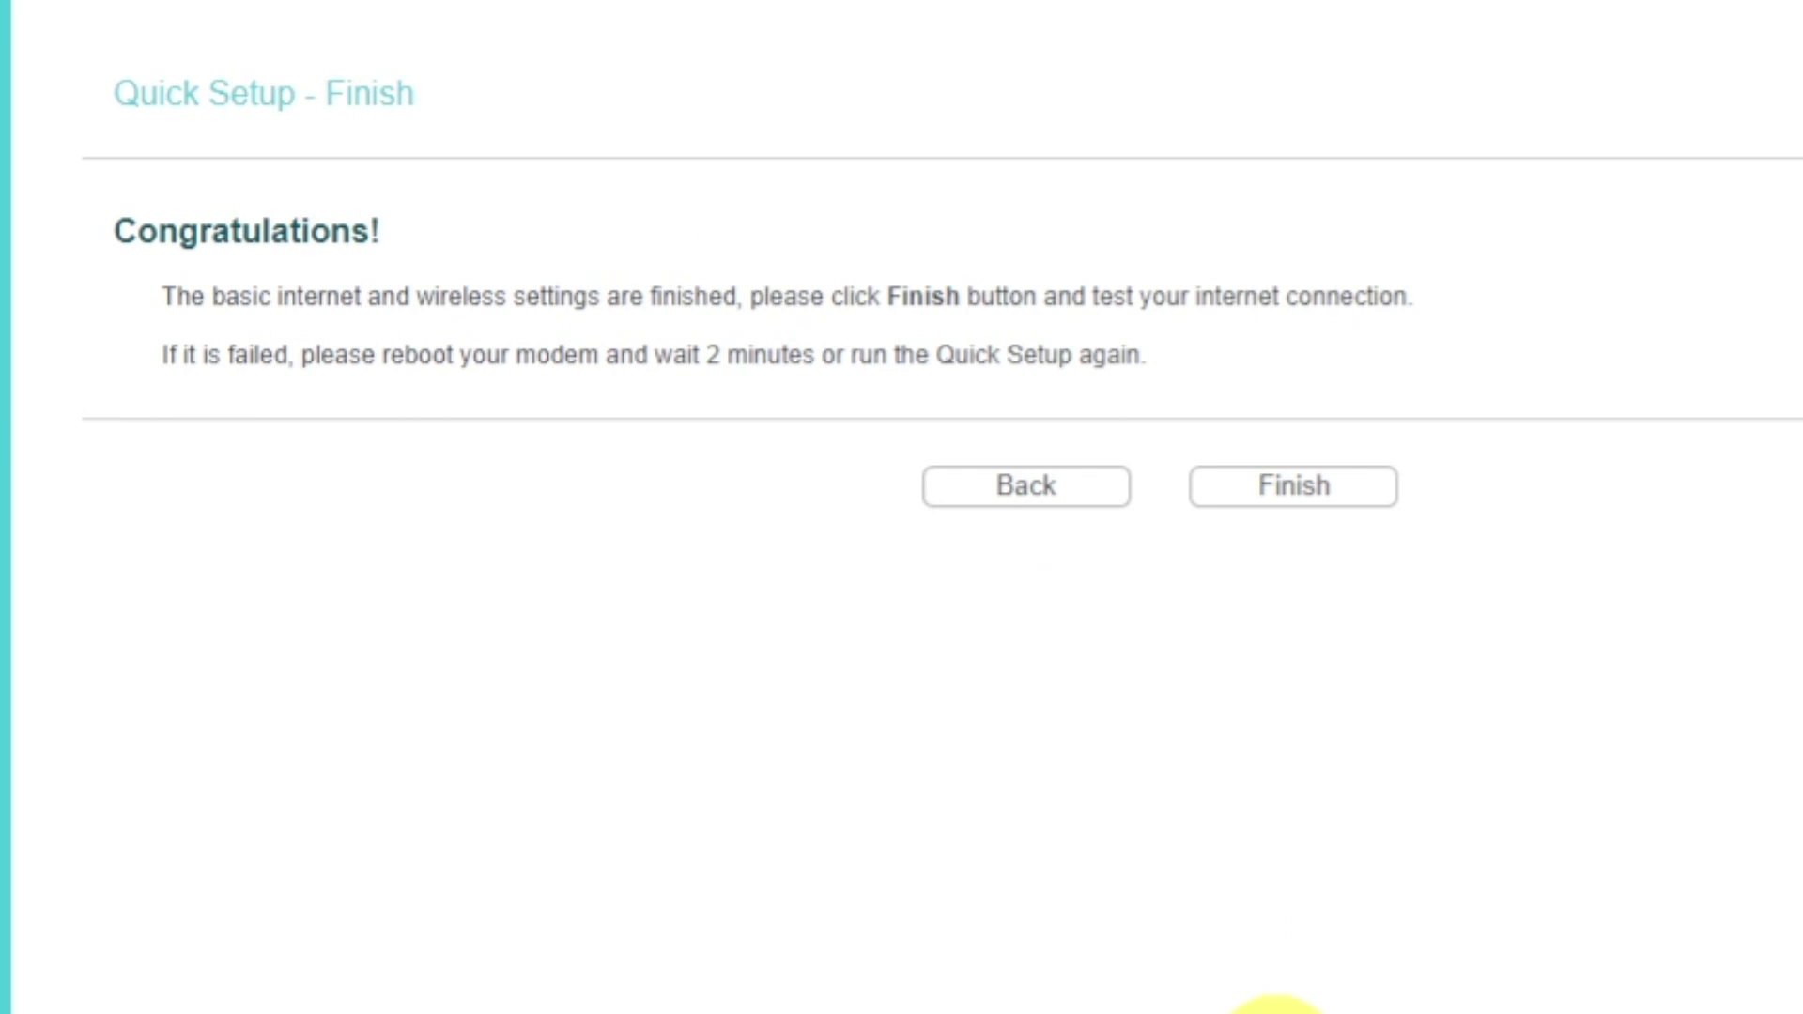
# Finish Quick Setup, then reboot the router from System Tools > Reboot and confirm.
pyautogui.click(1254, 491)
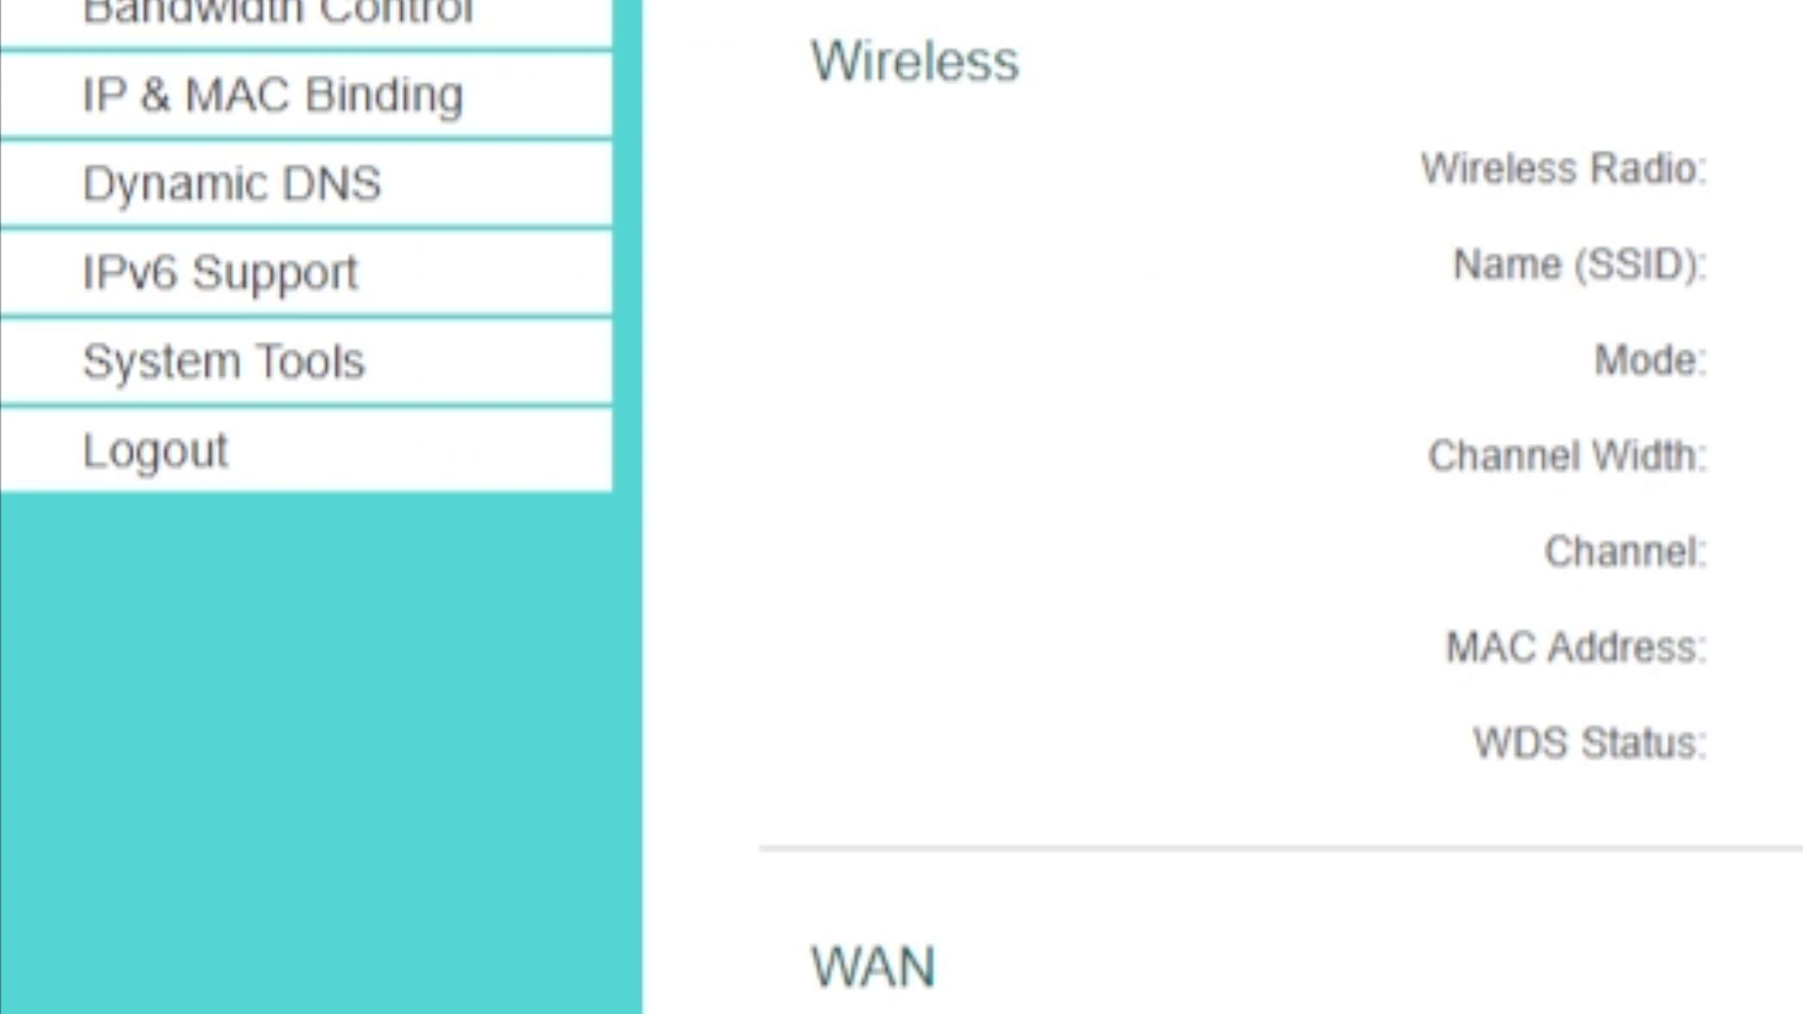
pyautogui.click(402, 402)
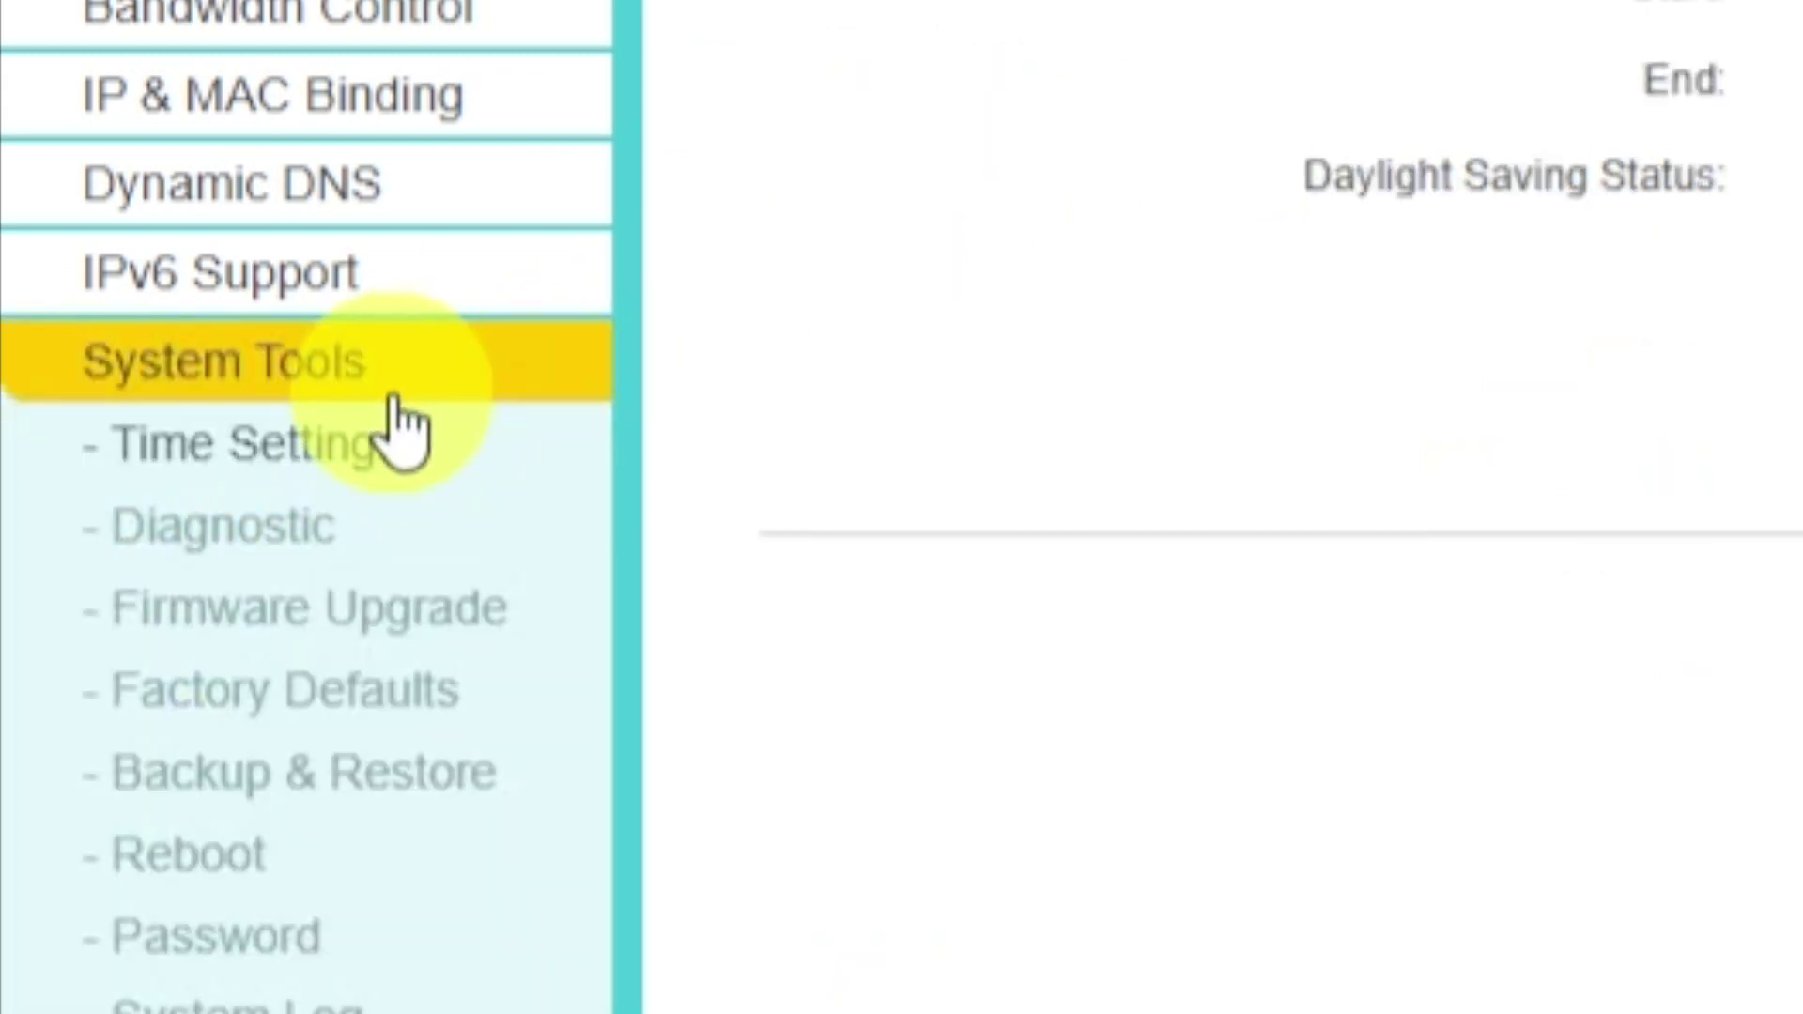
pyautogui.click(264, 855)
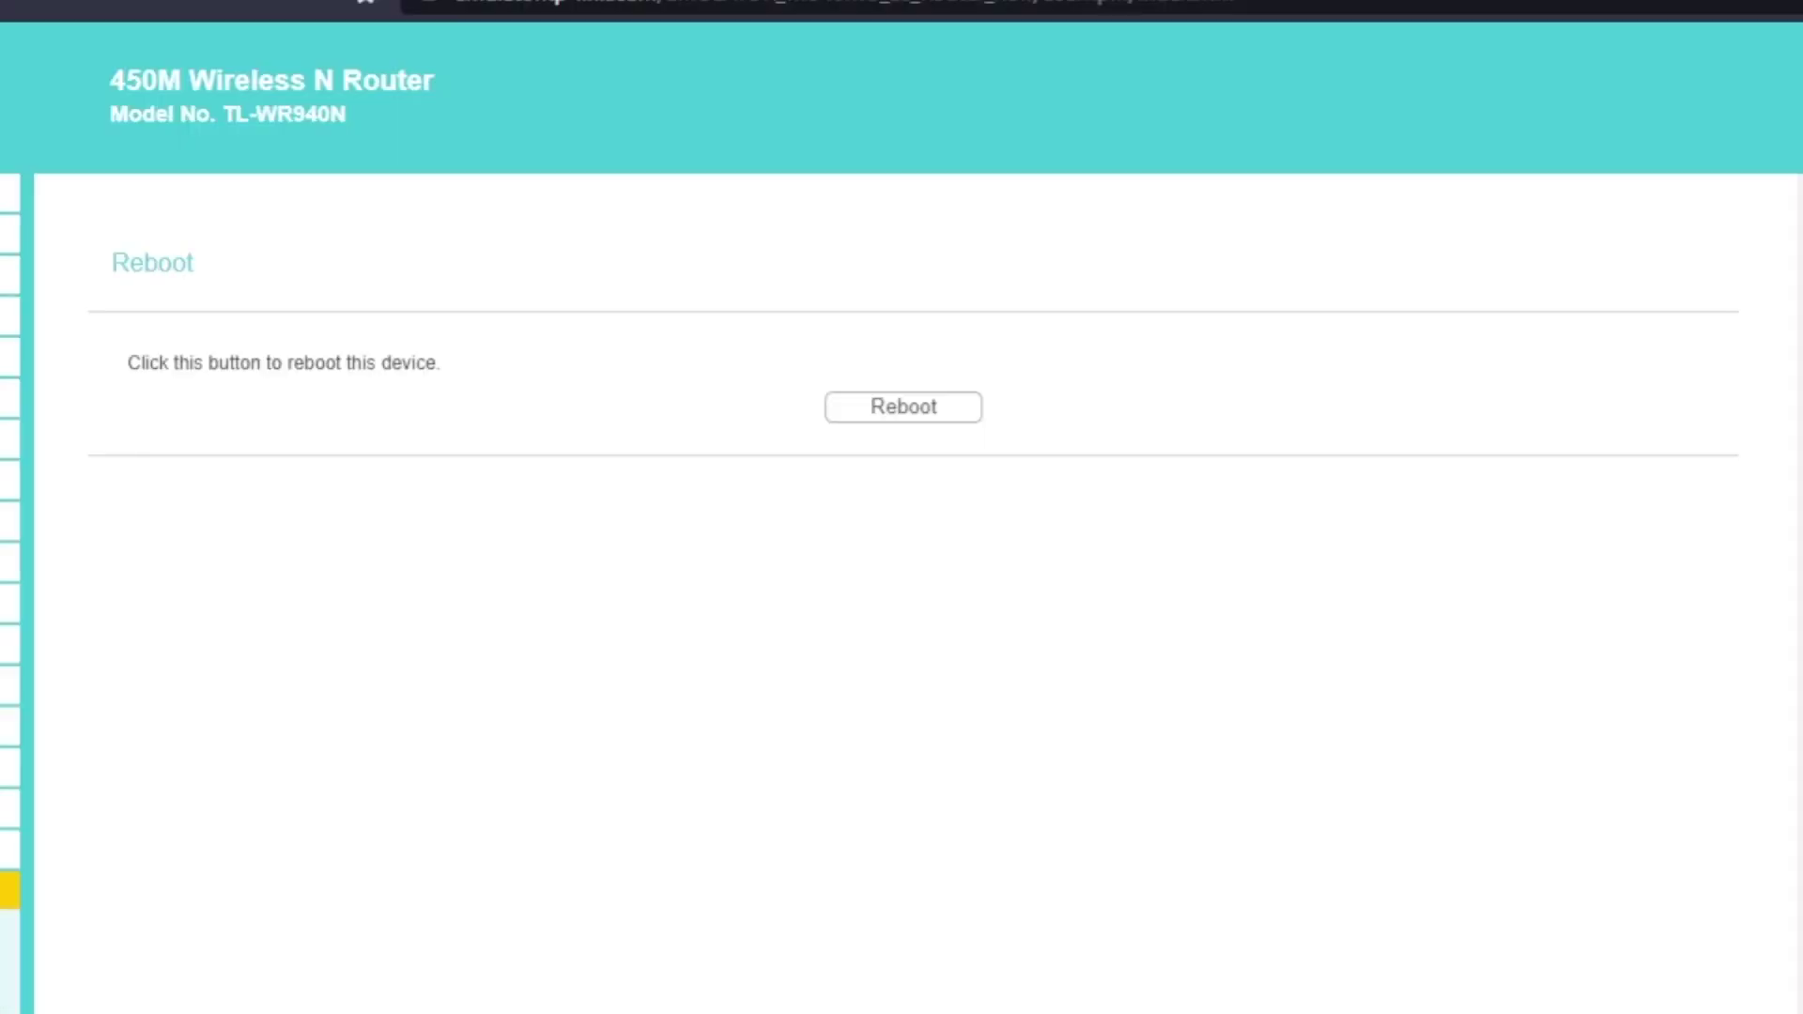
pyautogui.click(892, 413)
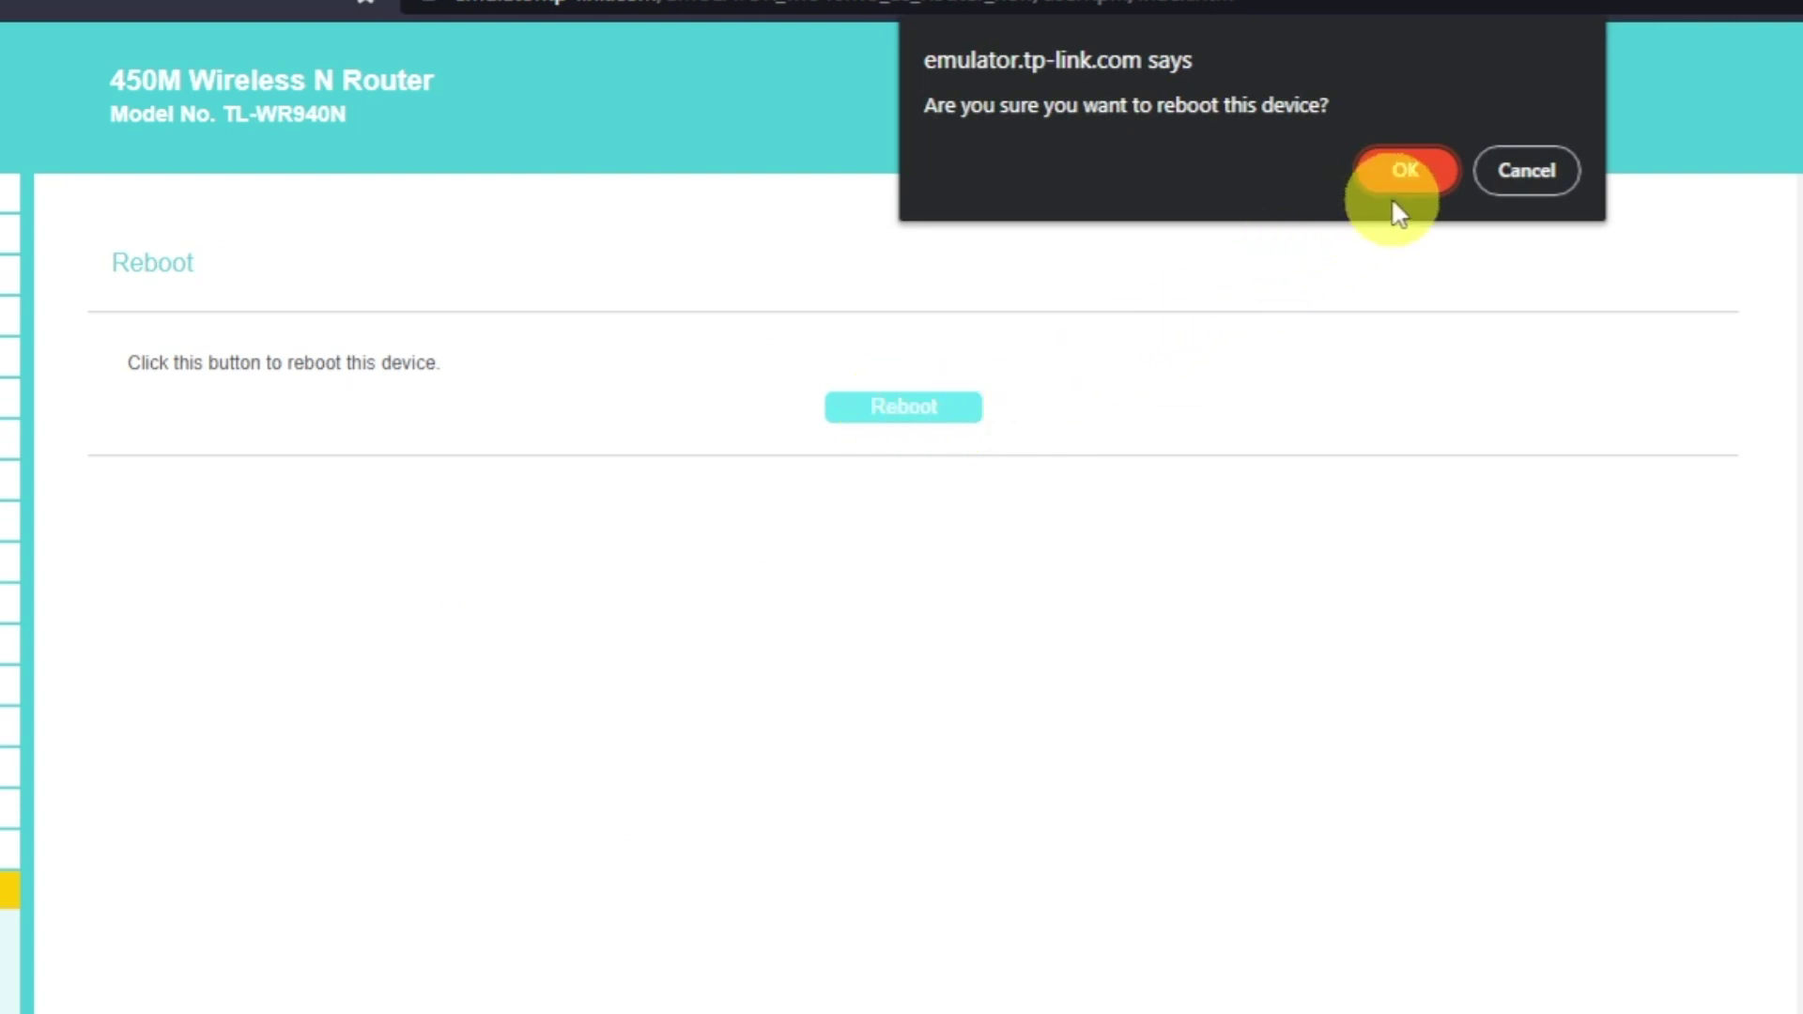
pyautogui.click(1409, 173)
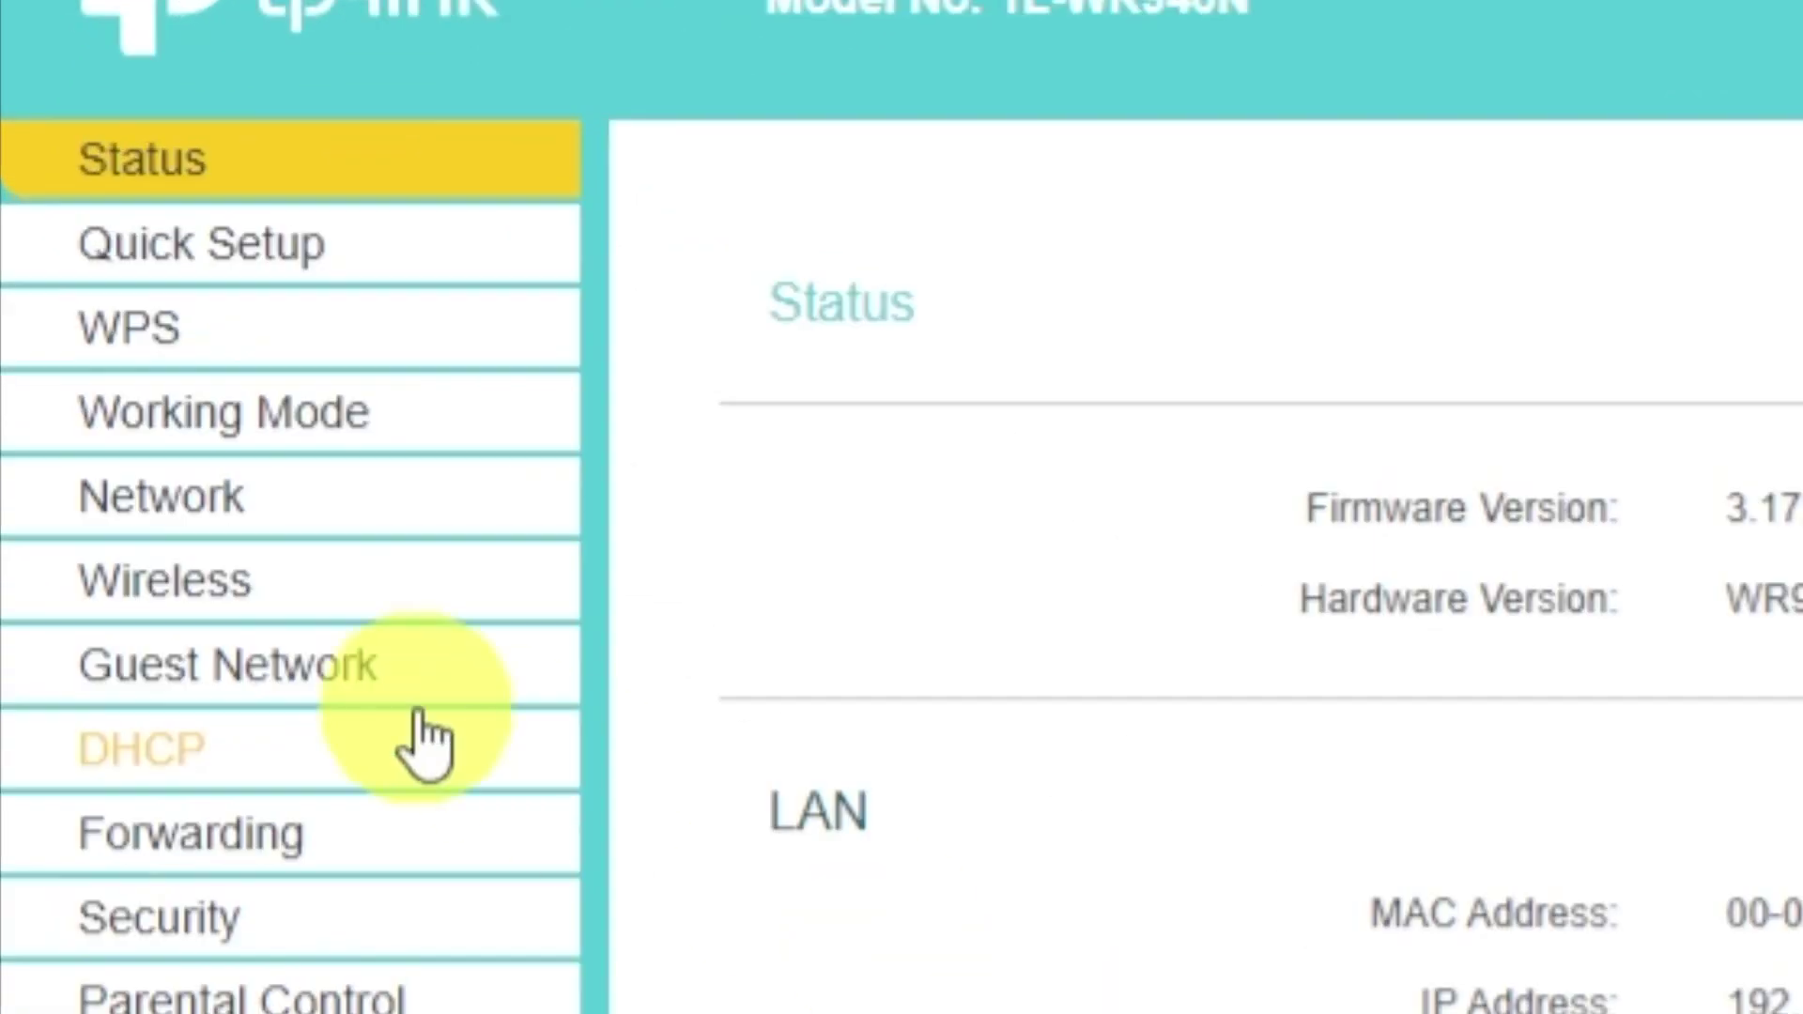
pyautogui.click(64, 278)
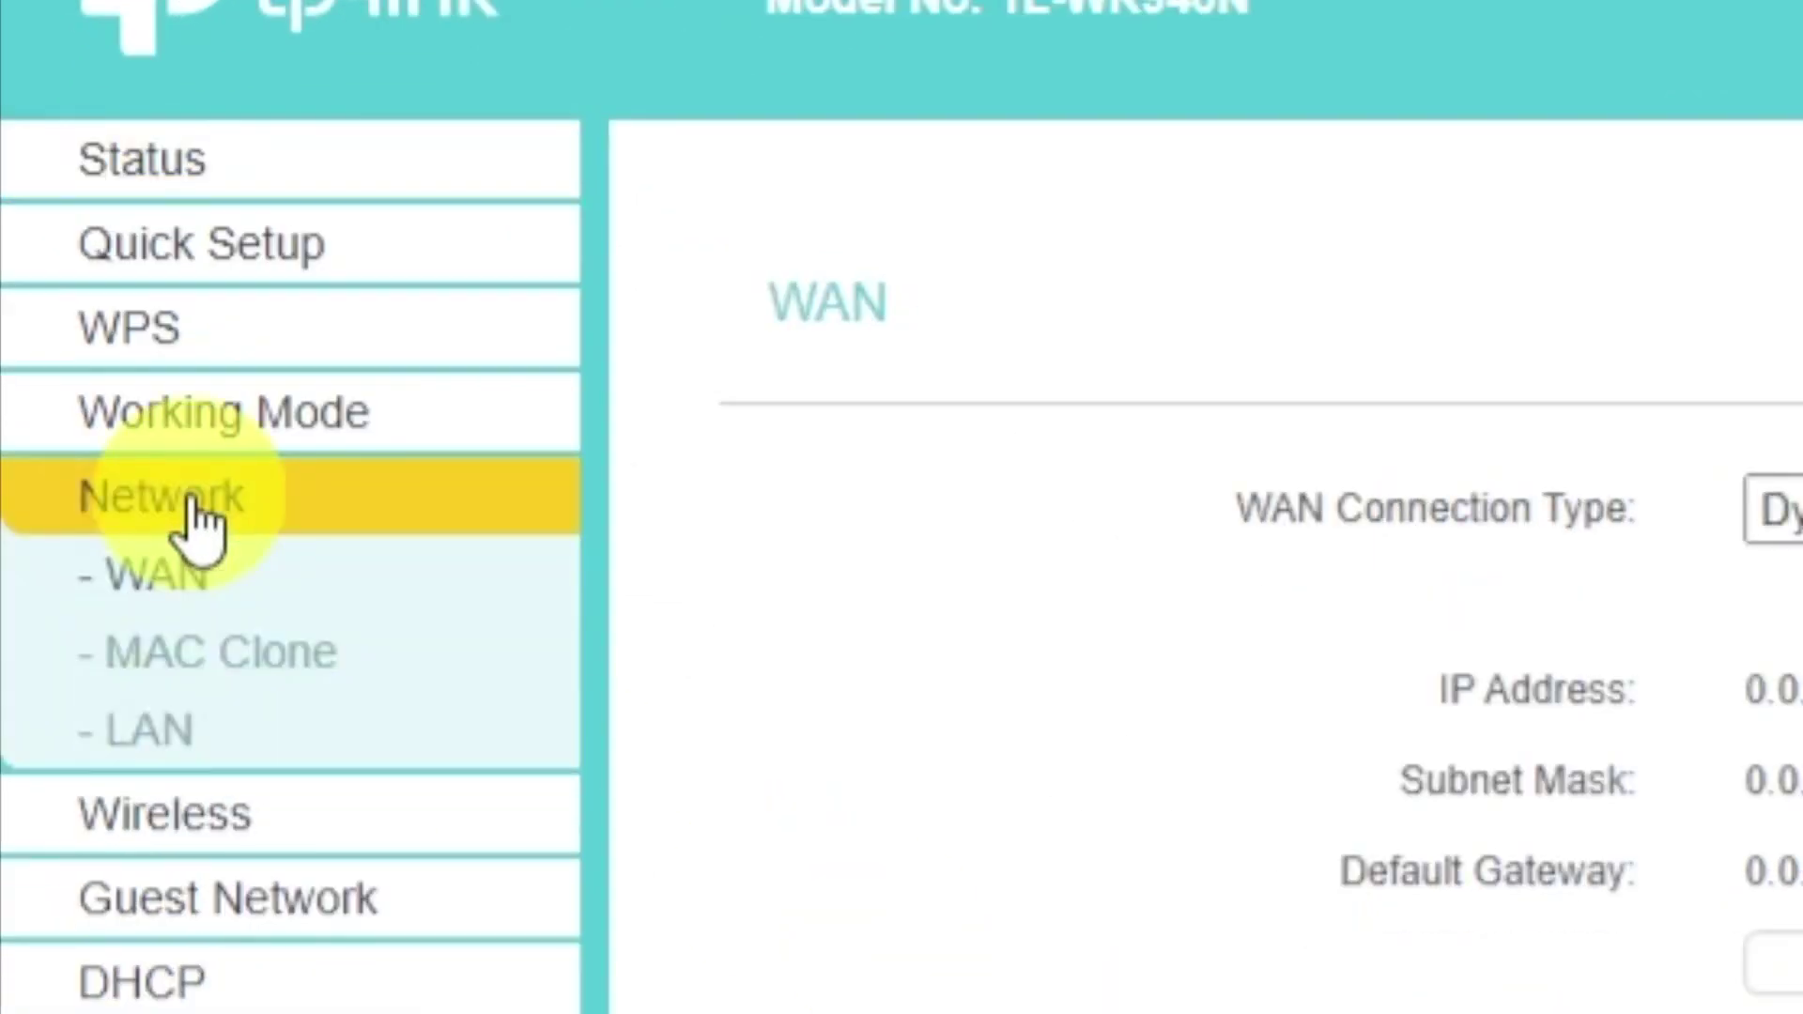
pyautogui.click(318, 682)
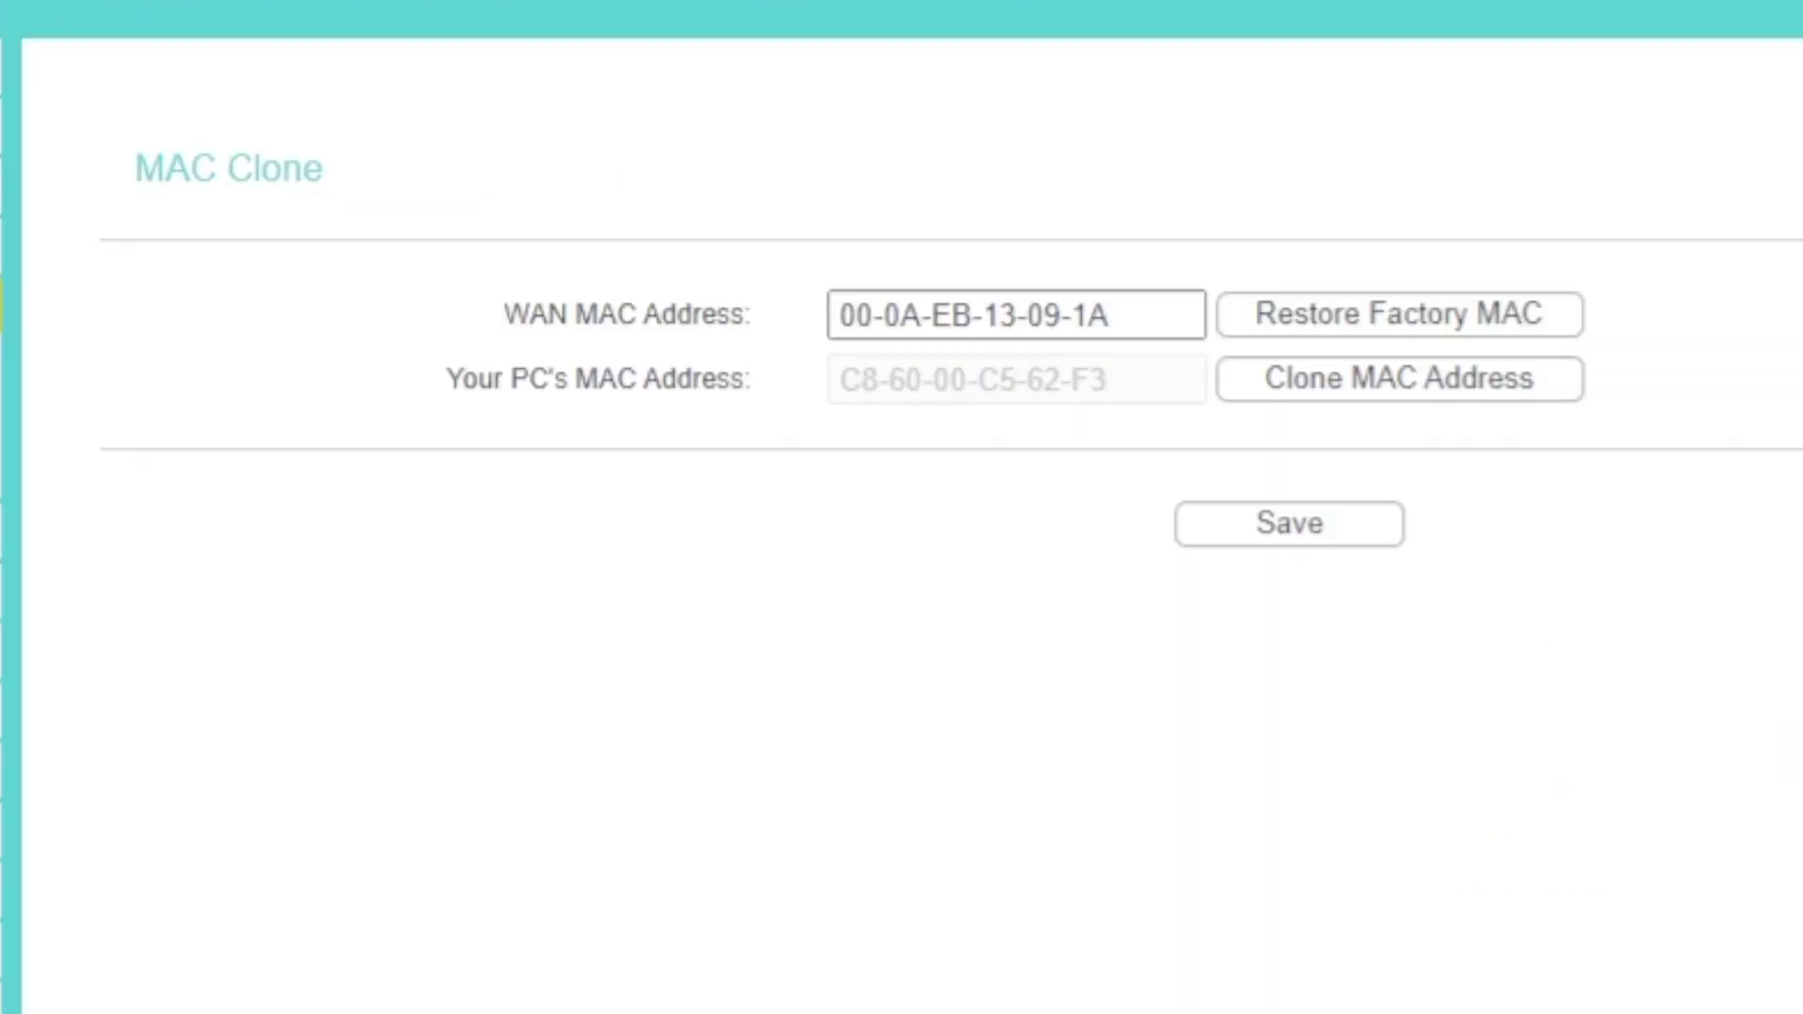
pyautogui.click(1315, 404)
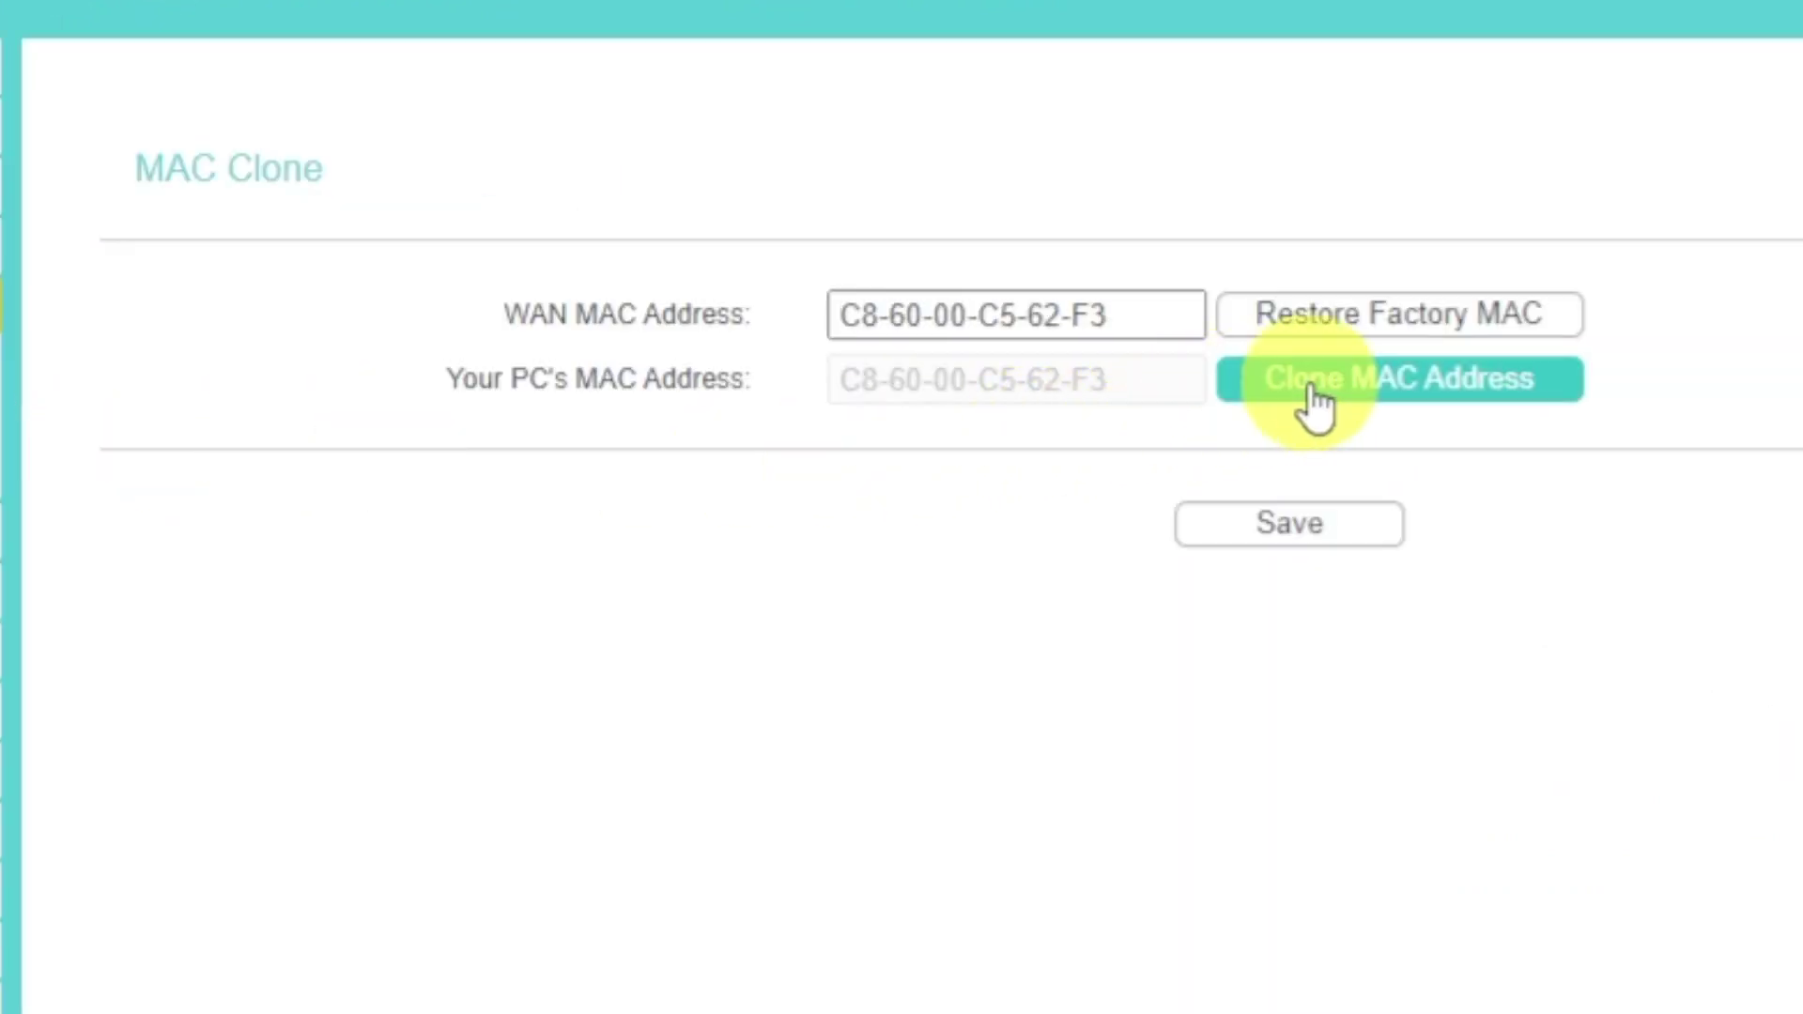
pyautogui.click(1299, 528)
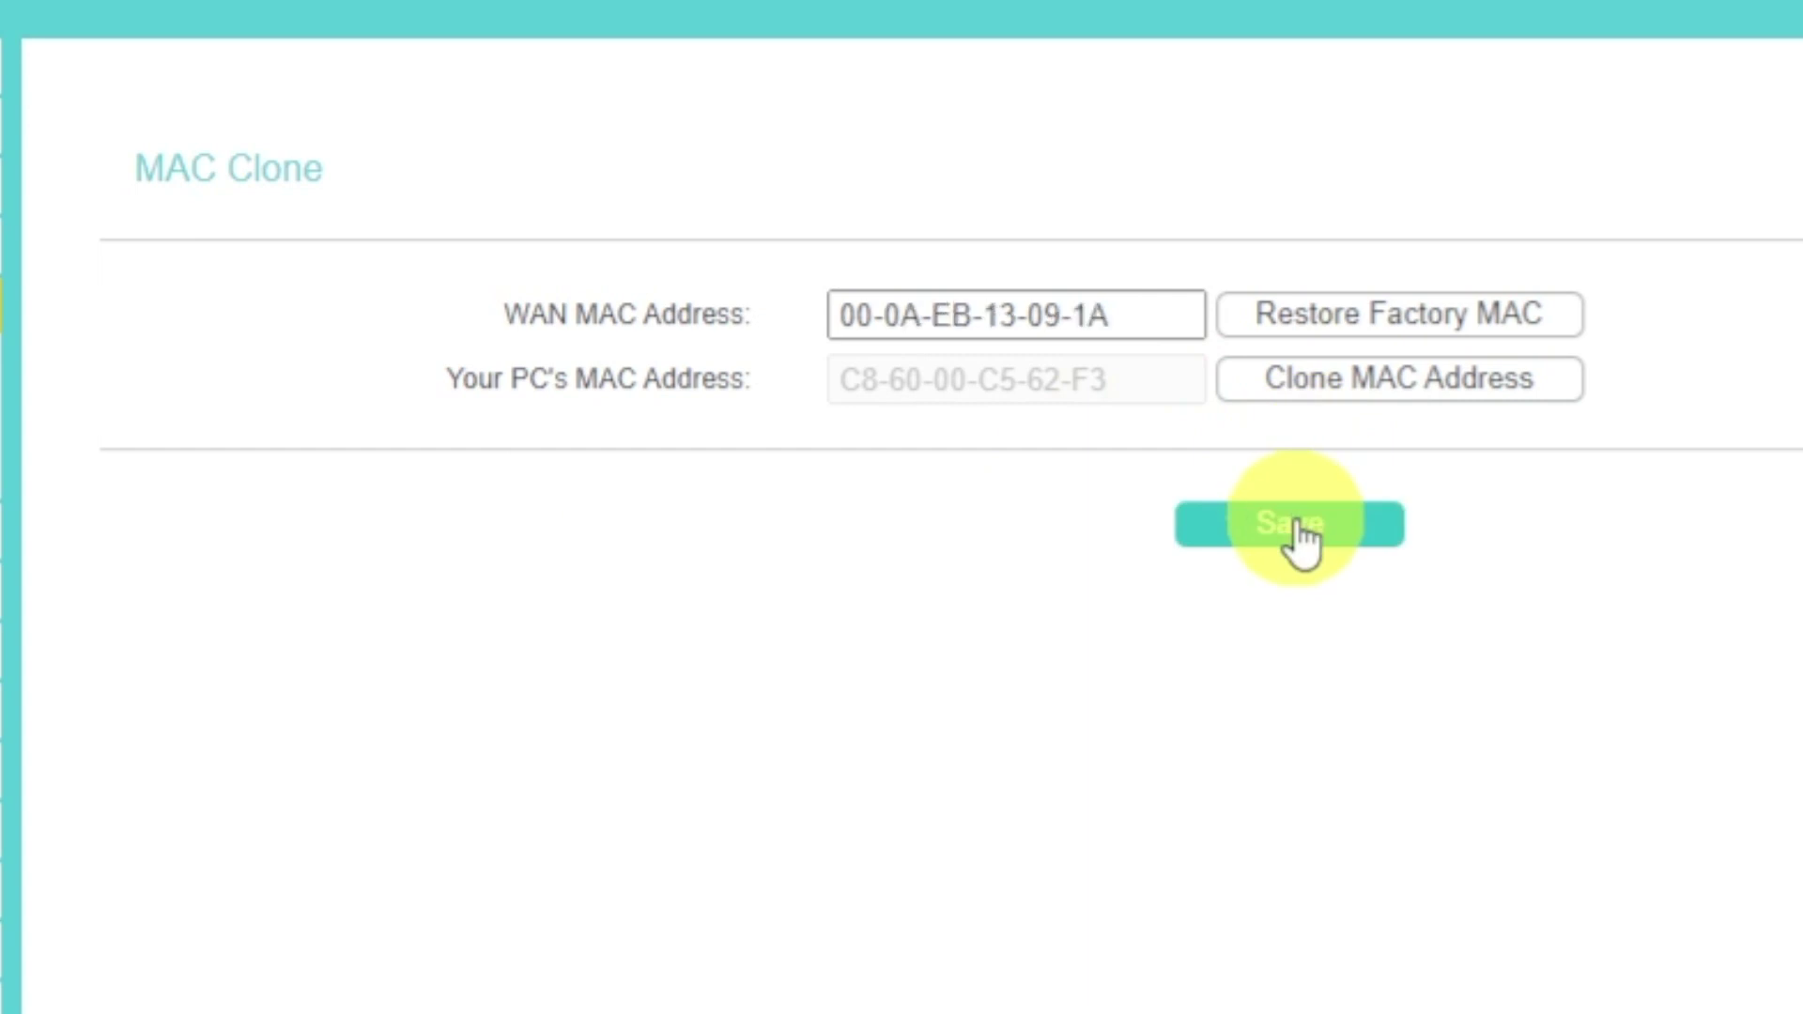
# Reboot the router once more via System Tools > Reboot, confirming with OK.
pyautogui.click(301, 606)
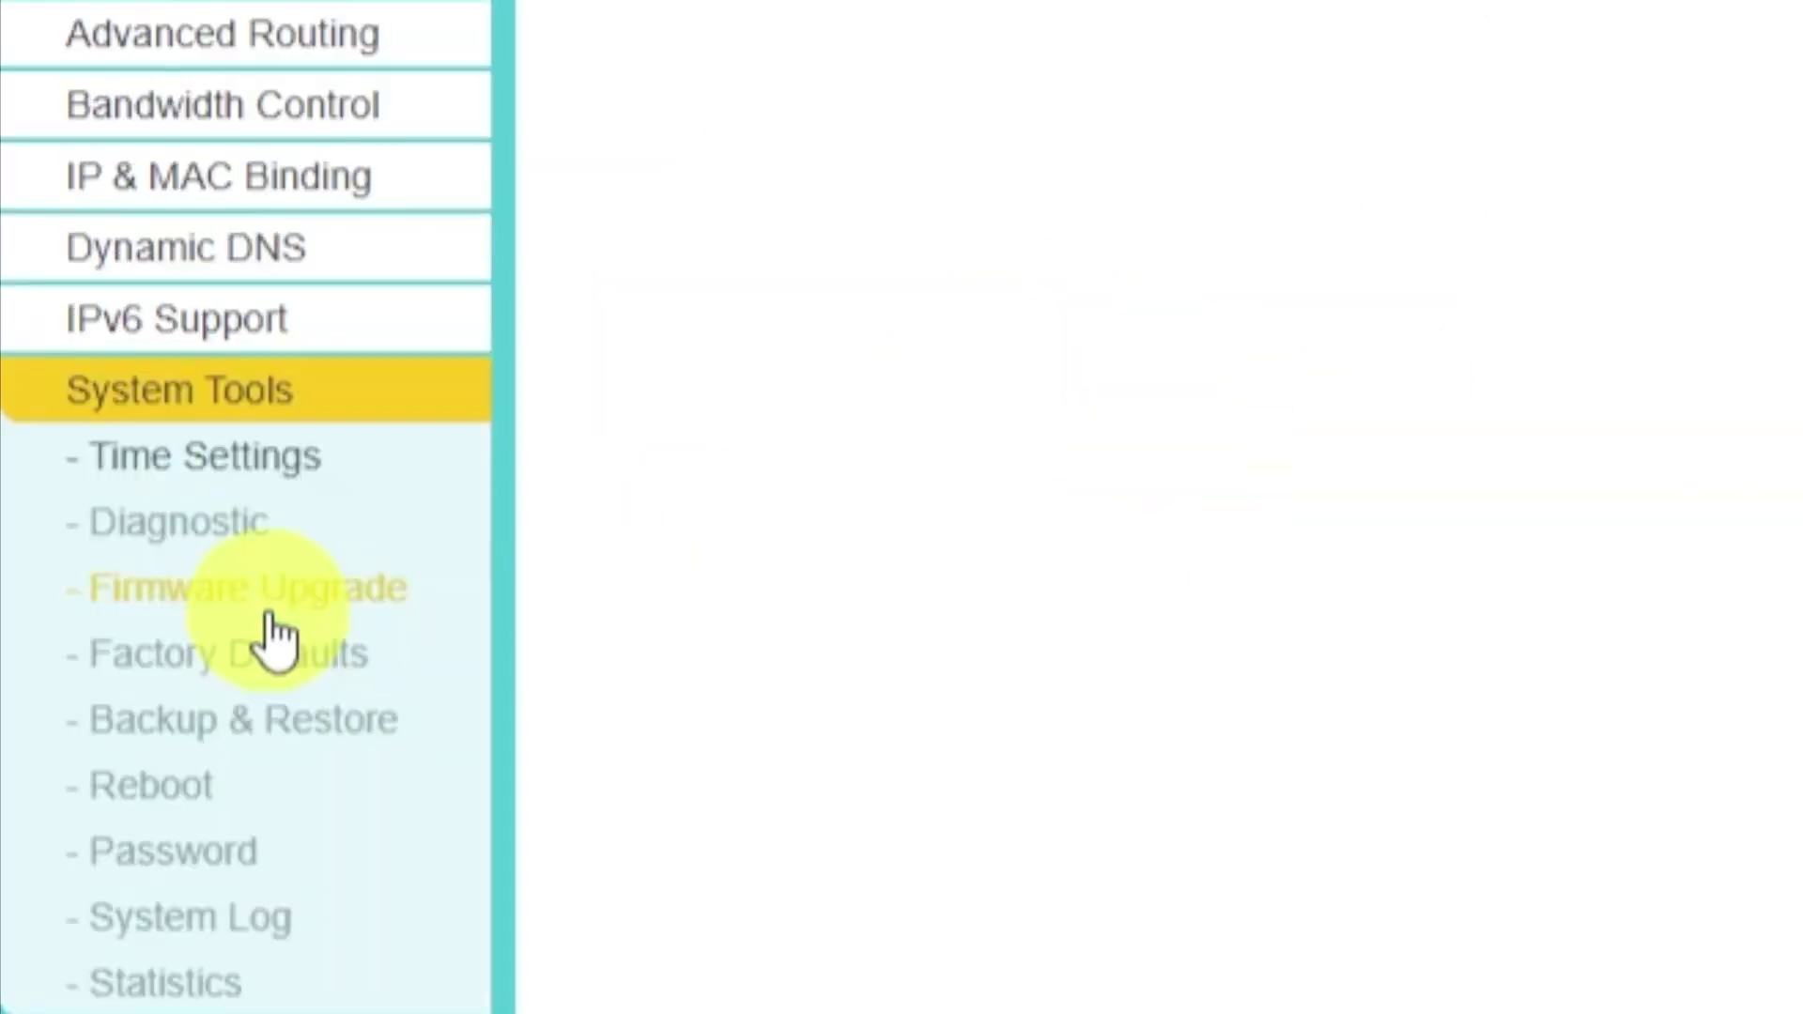
pyautogui.click(204, 799)
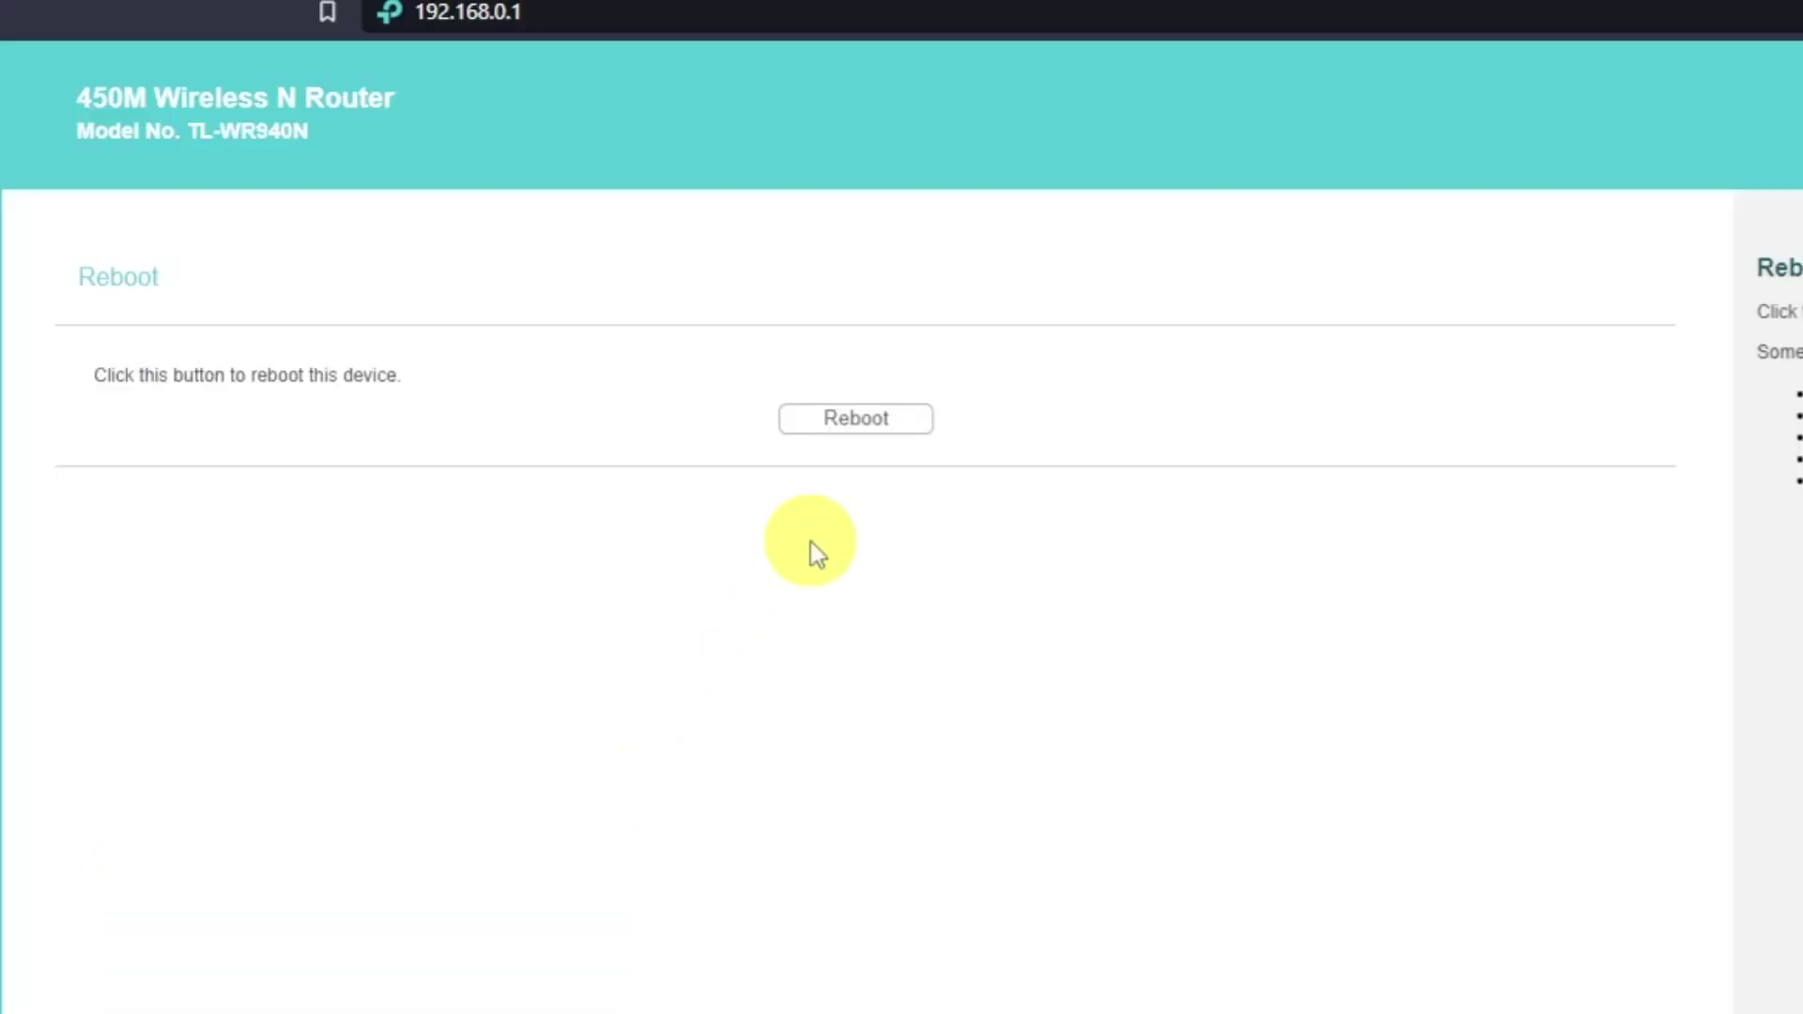
pyautogui.click(892, 427)
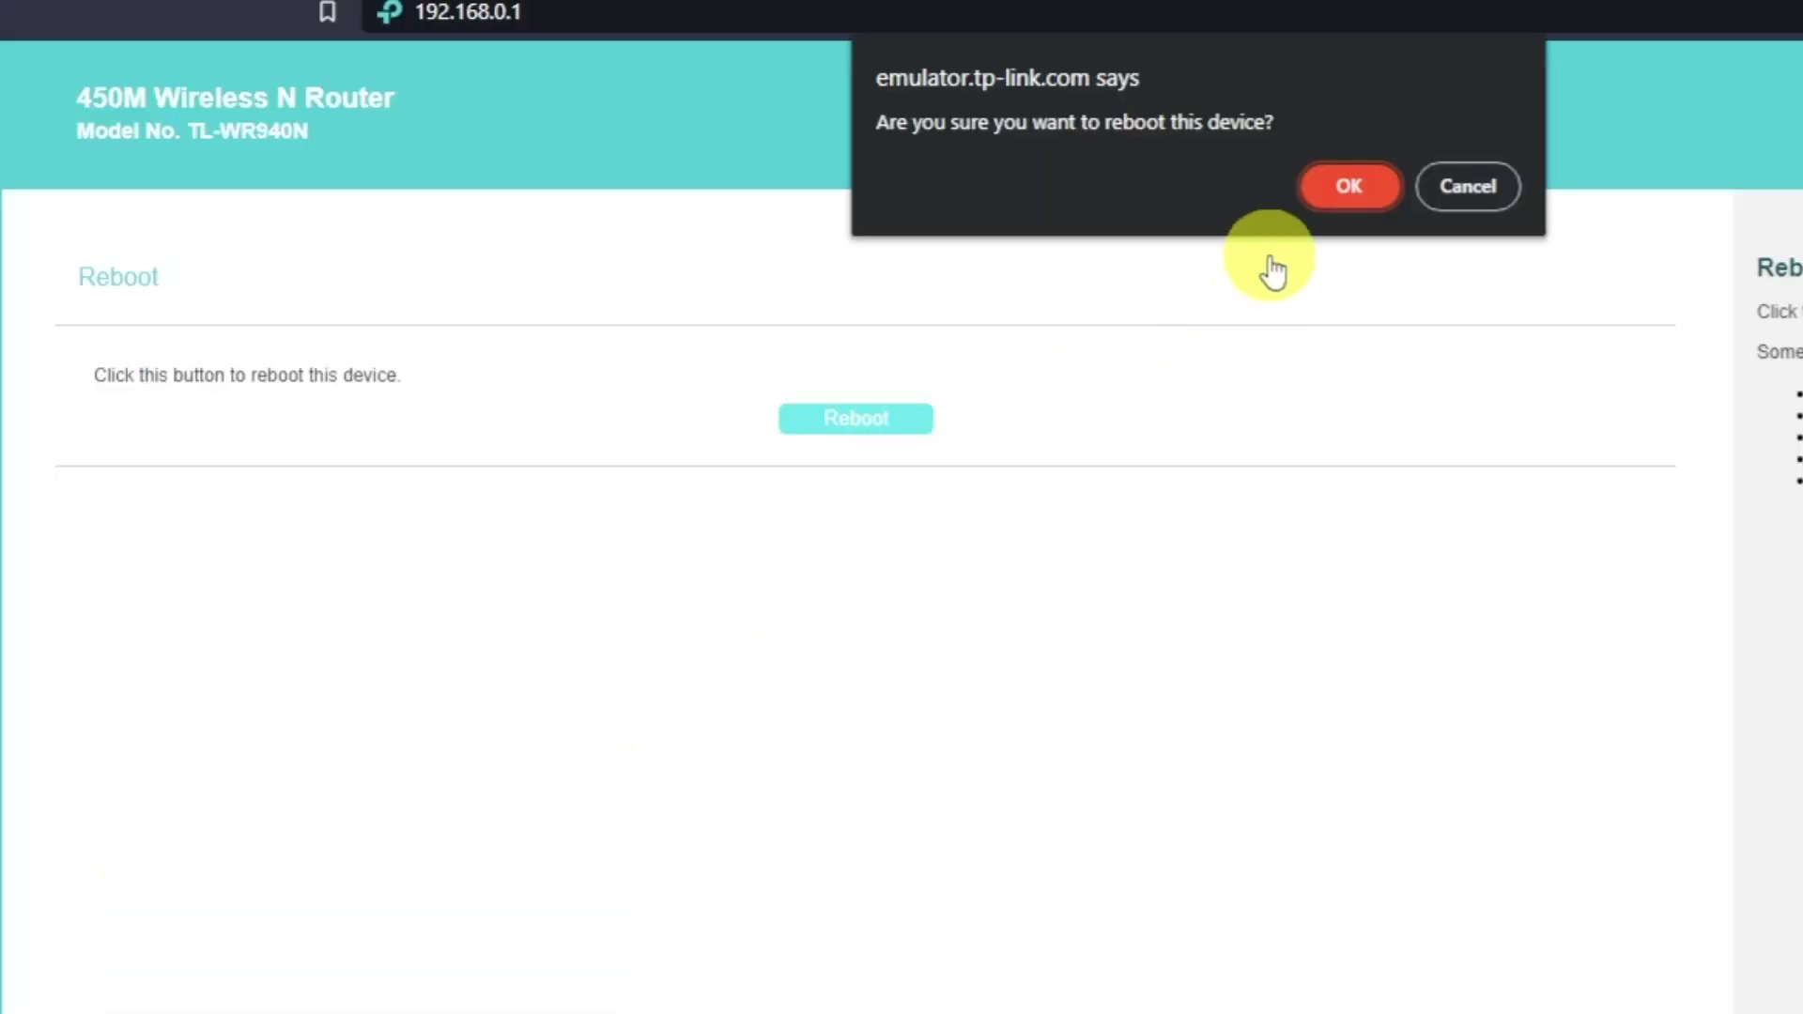
pyautogui.click(1349, 187)
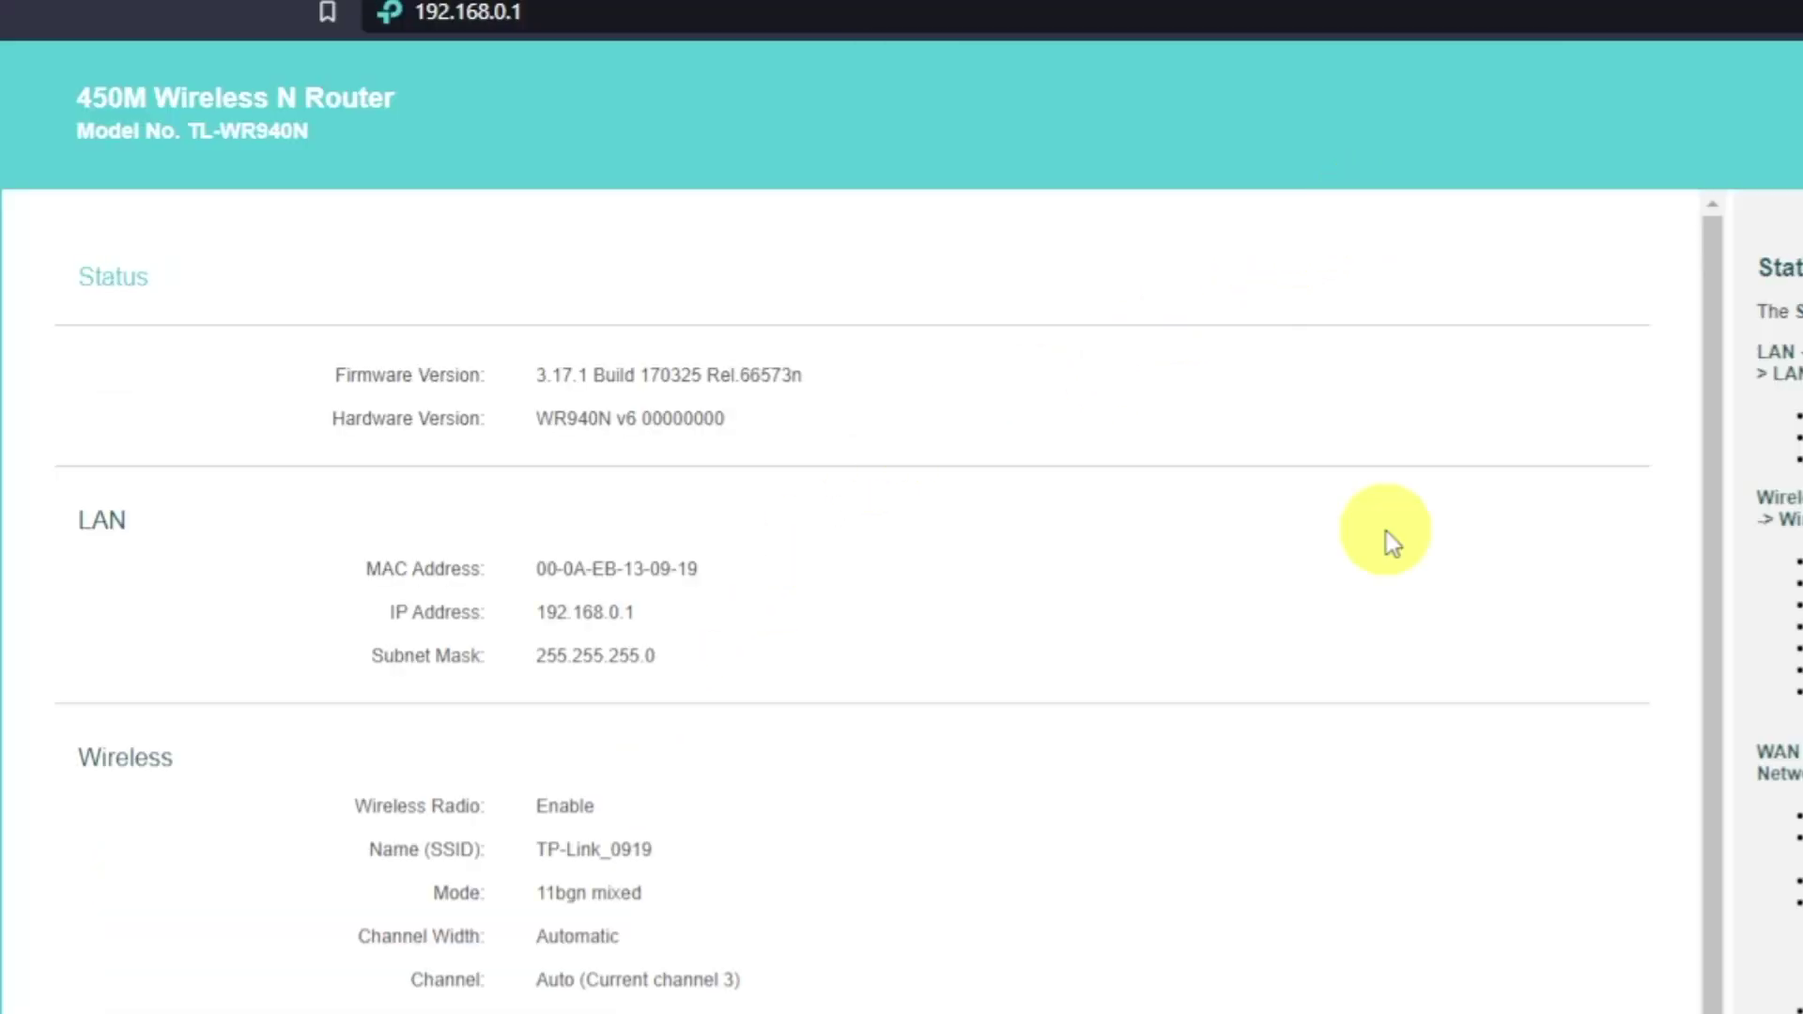